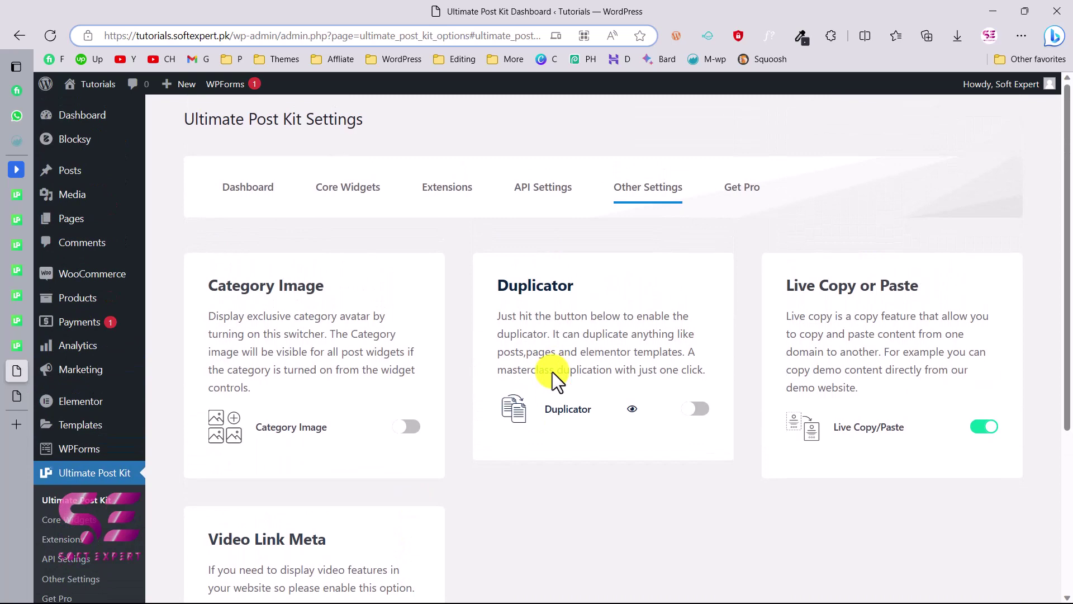
From the All Pages list, open the Home page in Elementor.
mouse_move(59, 226)
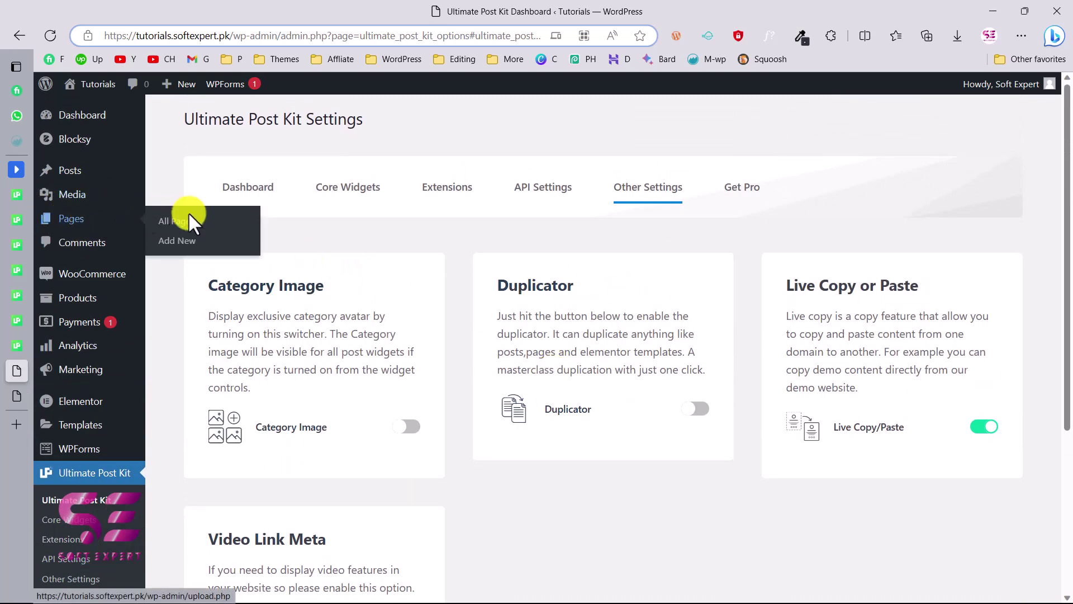
left_click(81, 223)
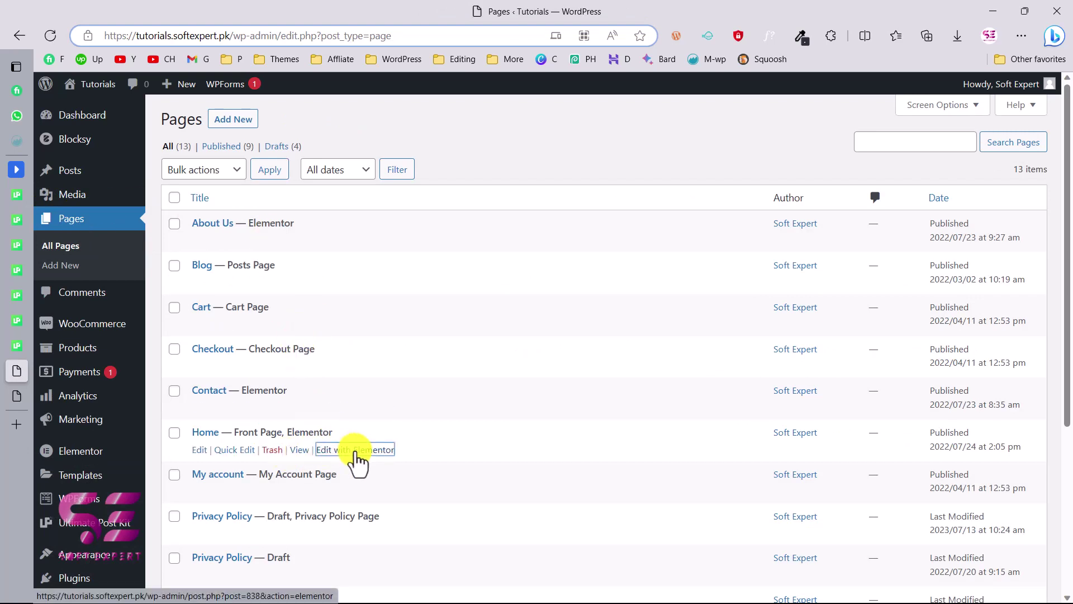
left_click(356, 451)
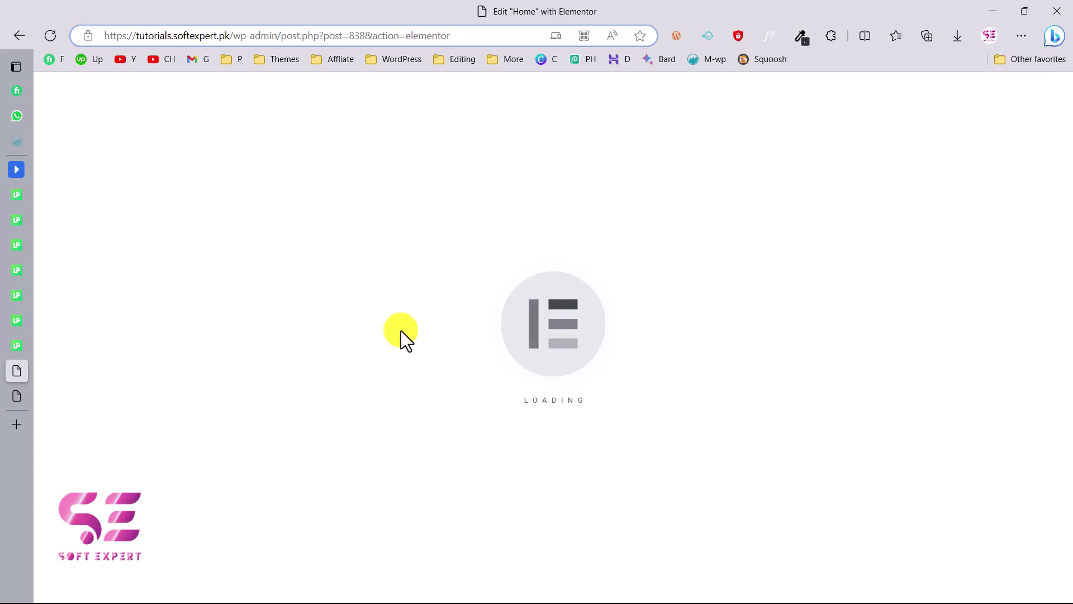
Add an empty container below the features section of the Home page.
scroll(649, 304, "down", 4)
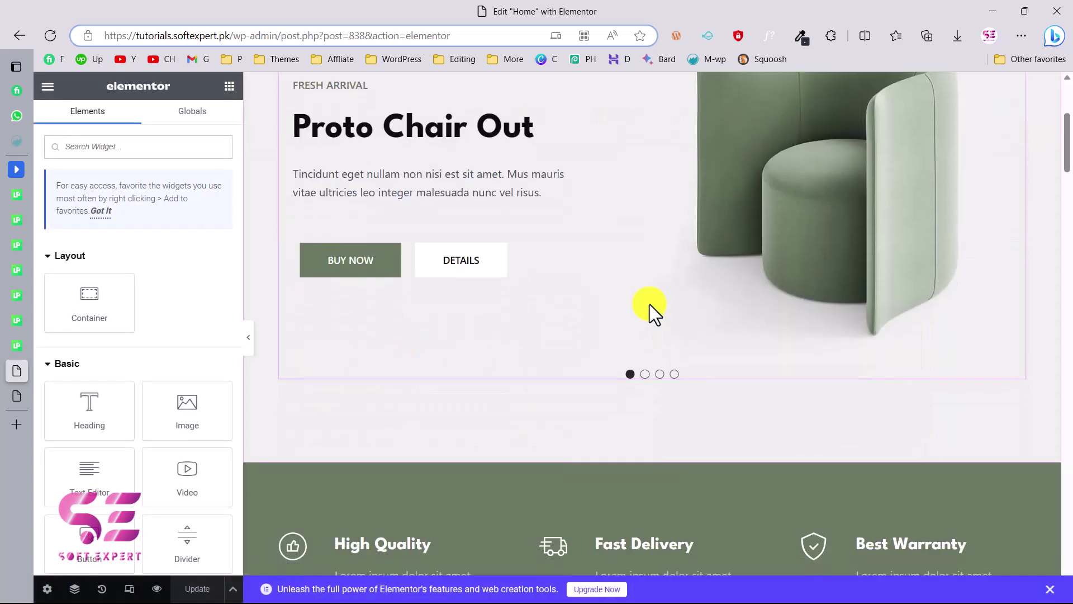
scroll(649, 304, "down", 7)
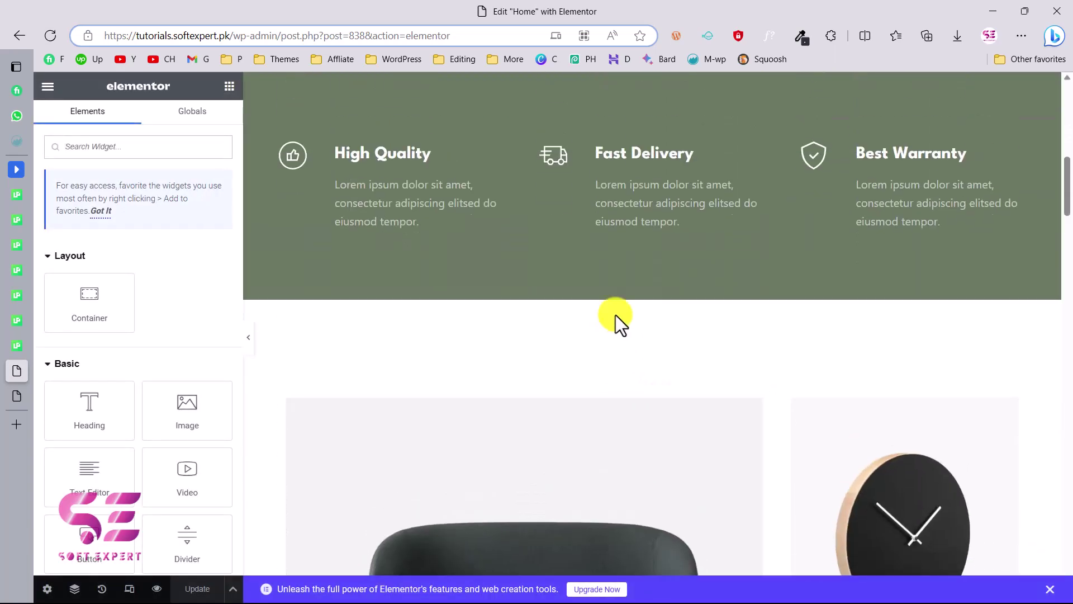
left_click(635, 376)
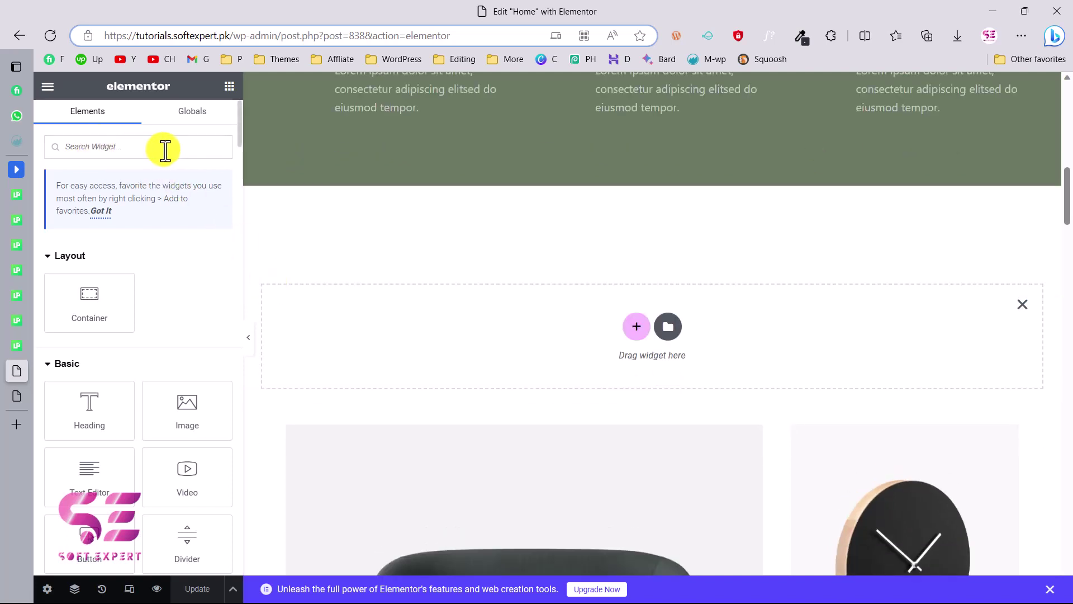
Close the six extra browser tabs: Alex Carousel, Amox Grid, Alice Grid, Maple Grid, Post Accordion, Fanel List.
mouse_move(5, 216)
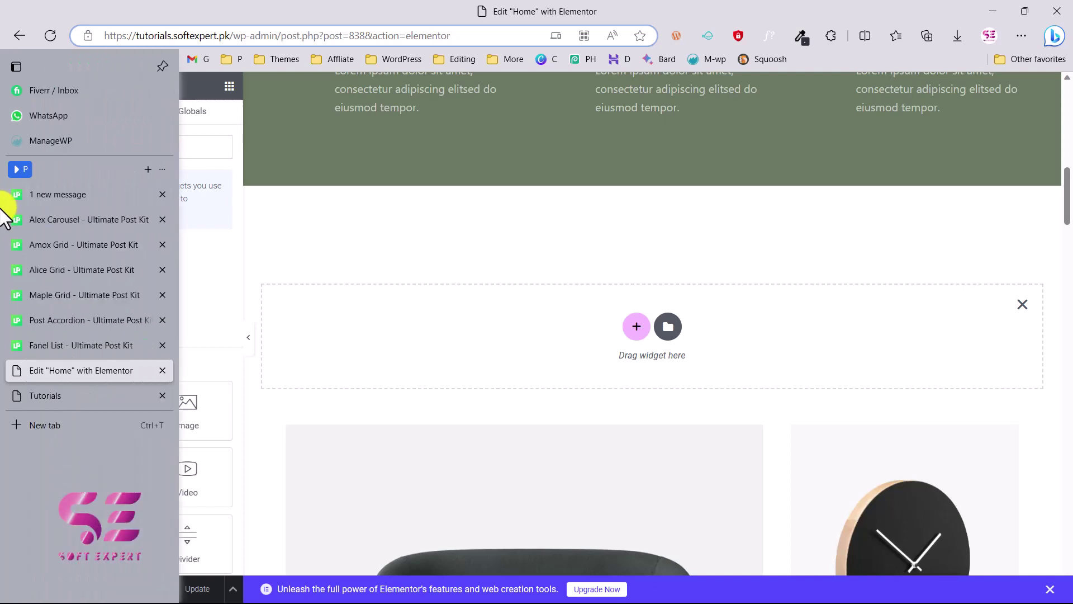
left_click(163, 219)
left_click(162, 220)
left_click(162, 219)
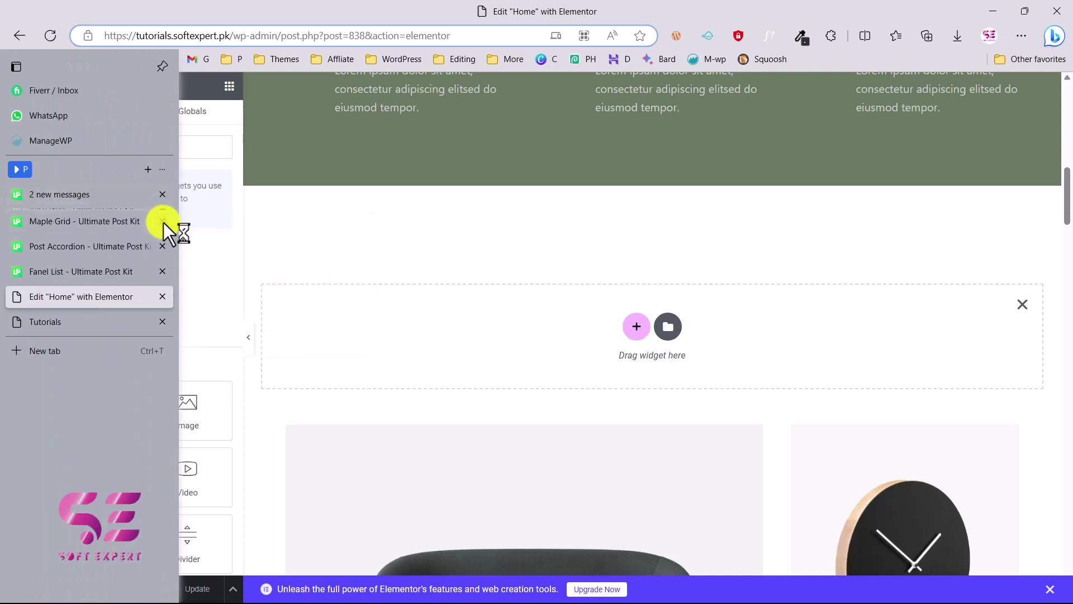
left_click(163, 220)
left_click(162, 220)
left_click(163, 220)
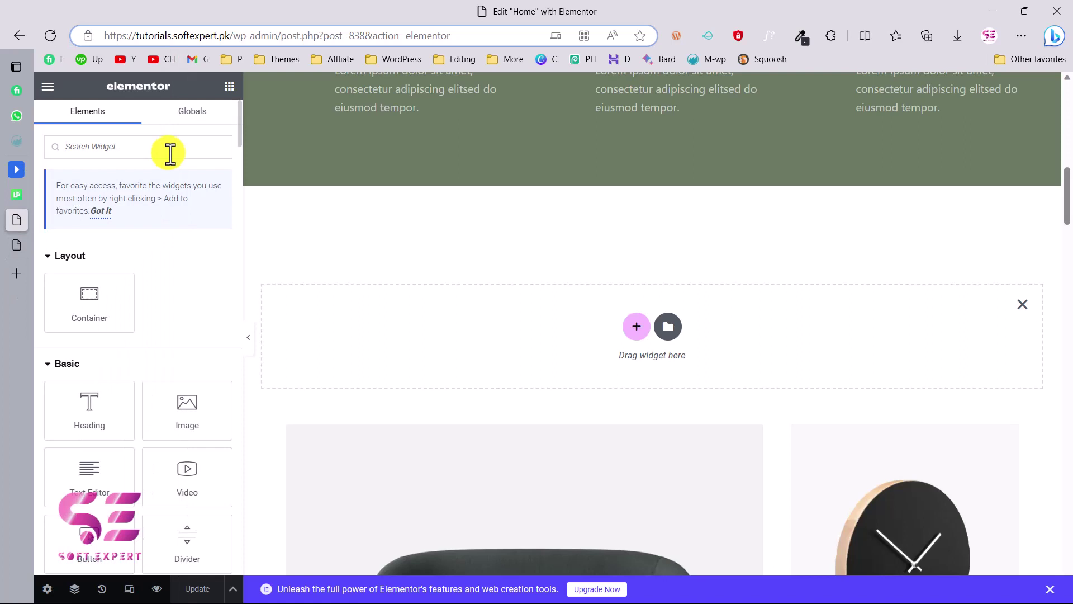
Filter the widget panel by 'po' to list the Ultimate Post Kit widgets.
type("post")
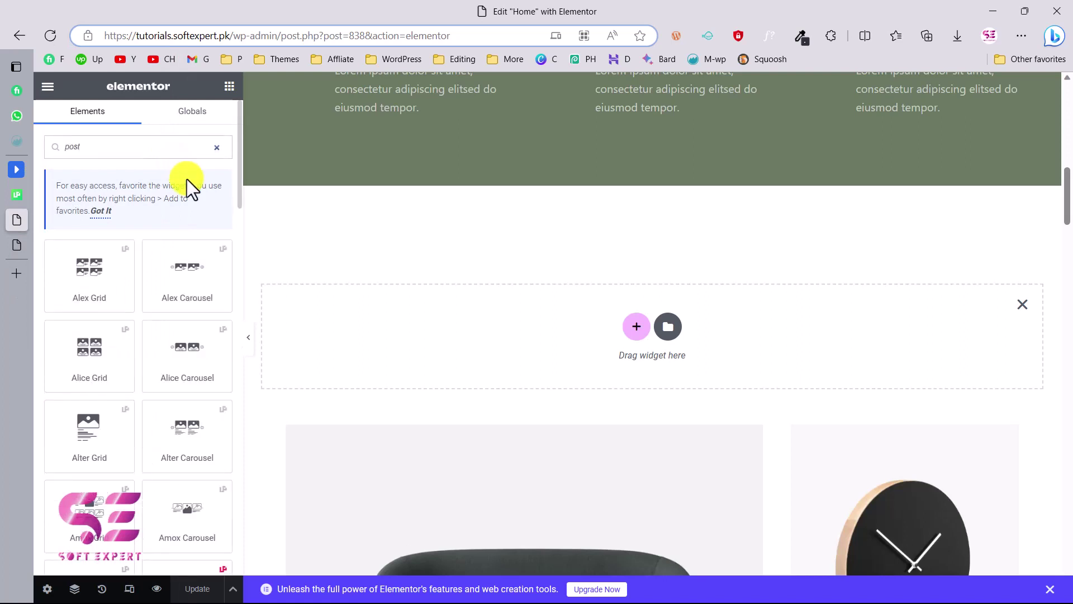
scroll(145, 248, "down", 1)
scroll(145, 248, "down", 1)
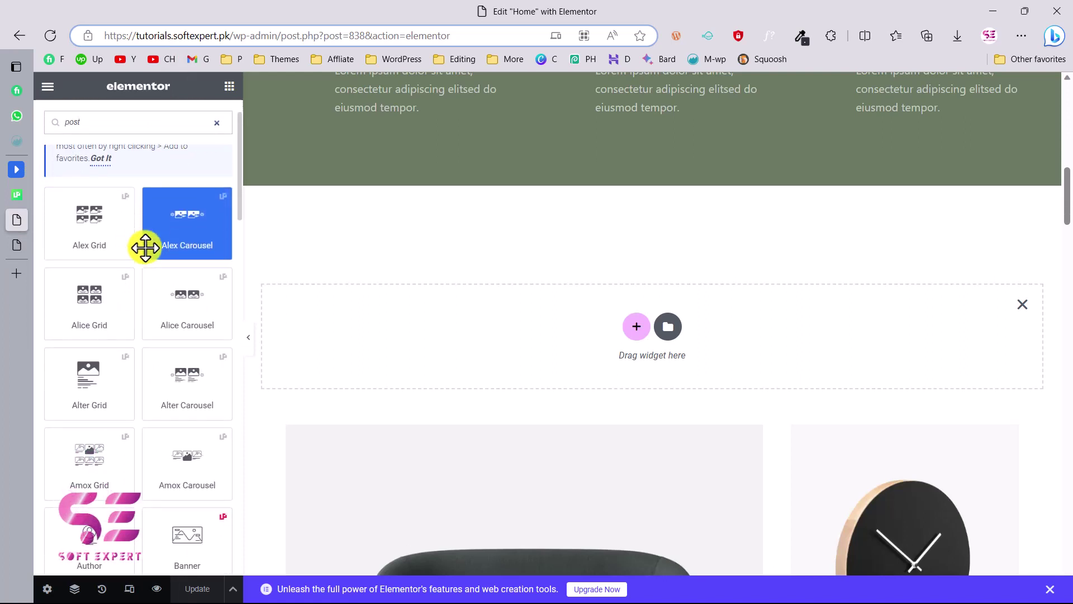
scroll(205, 274, "down", 3)
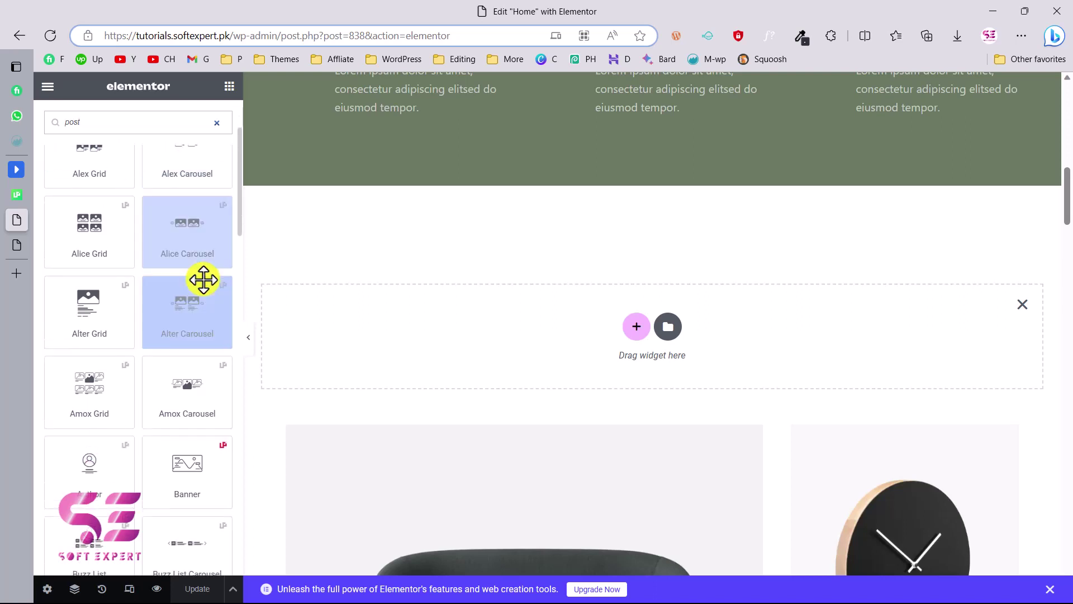
scroll(188, 246, "down", 8)
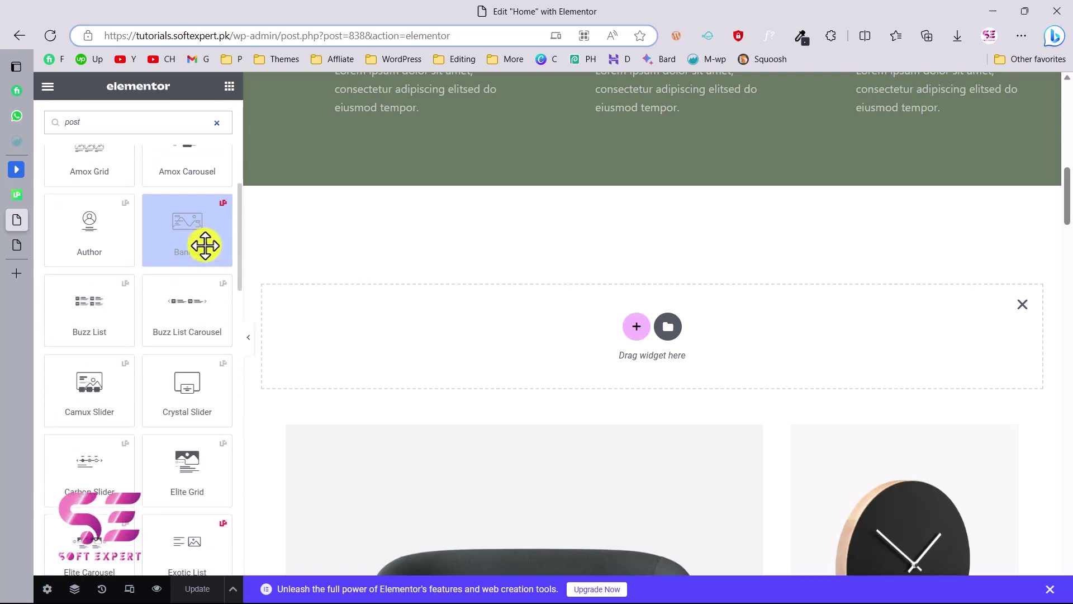
scroll(187, 319, "up", 15)
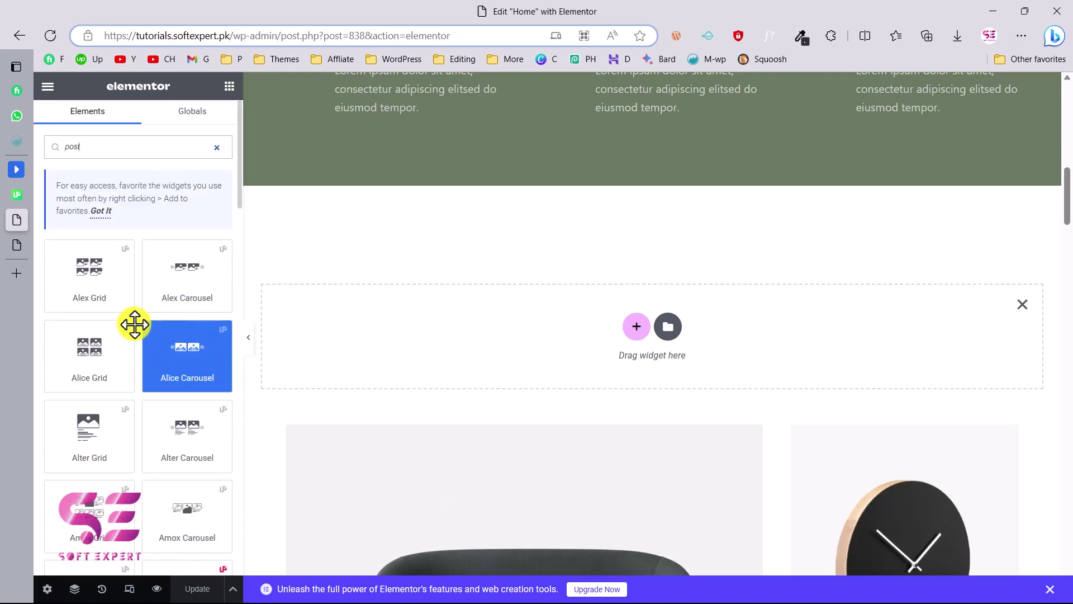
Drop an Alex Grid widget into the empty container, then switch to the live site's tab.
left_click_drag(87, 286, 307, 314)
scroll(415, 347, "down", 3)
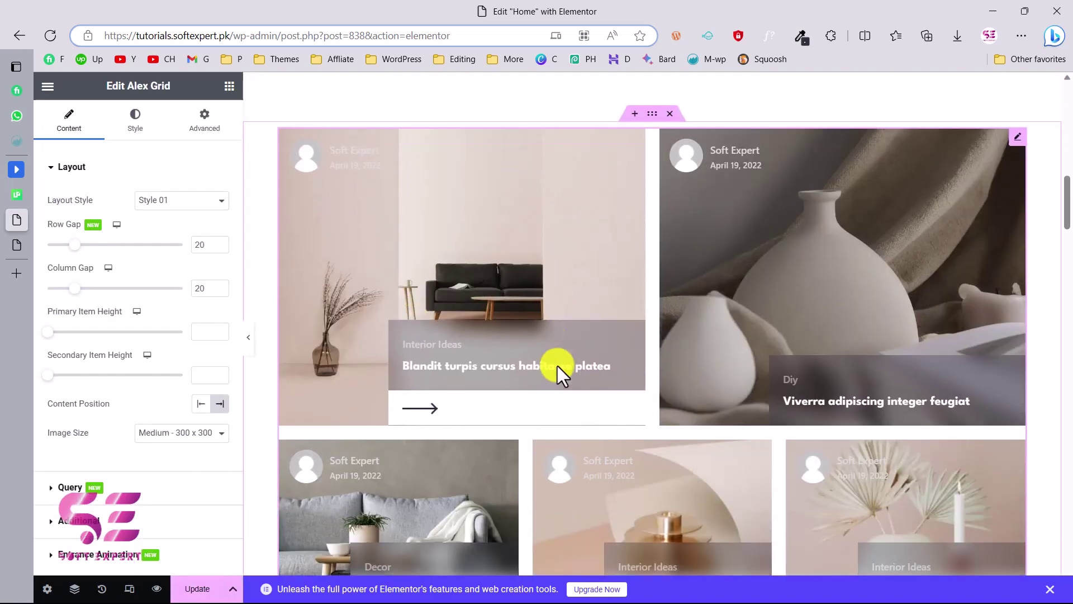
scroll(689, 267, "up", 2)
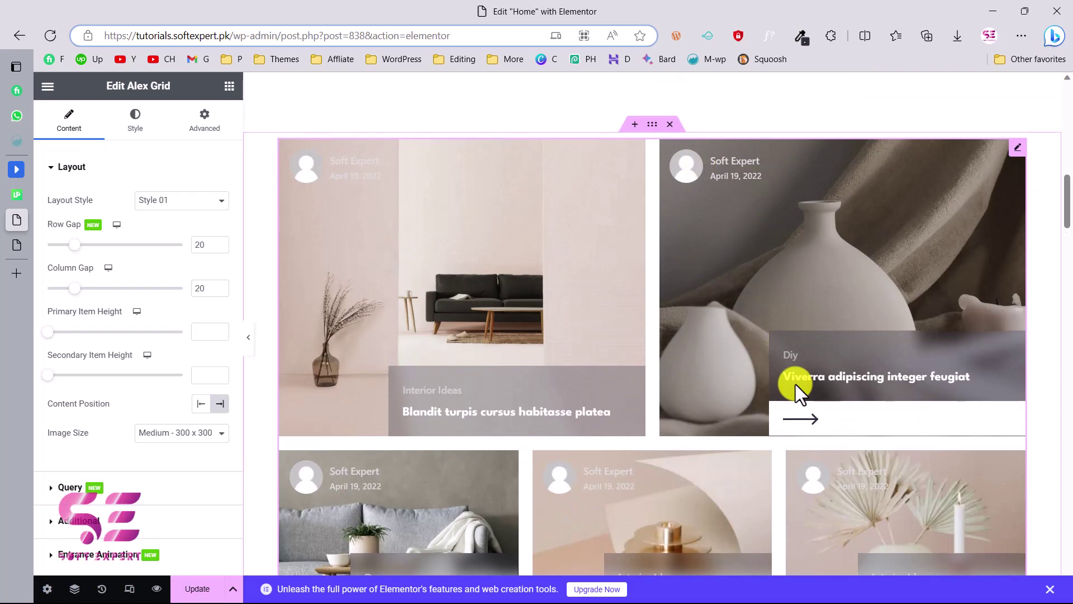
scroll(840, 401, "down", 4)
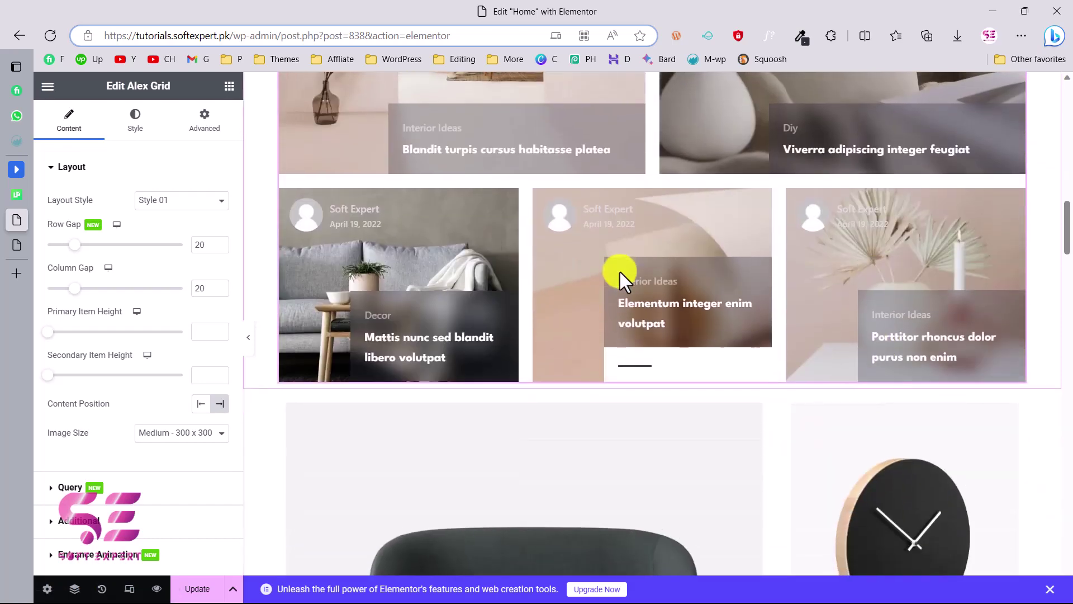
scroll(477, 344, "up", 1)
scroll(456, 353, "up", 2)
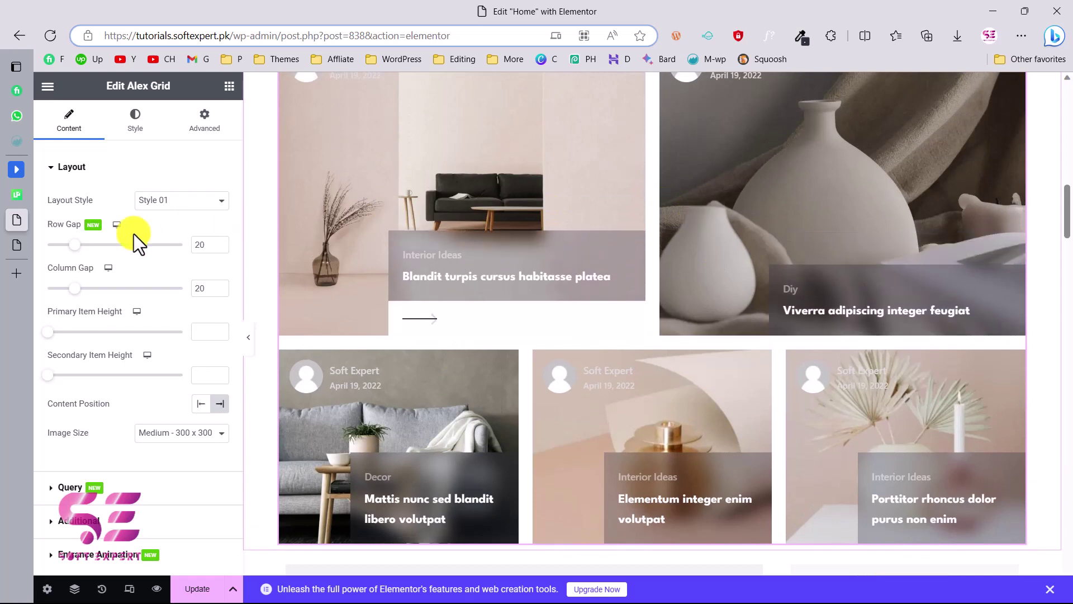
left_click(17, 251)
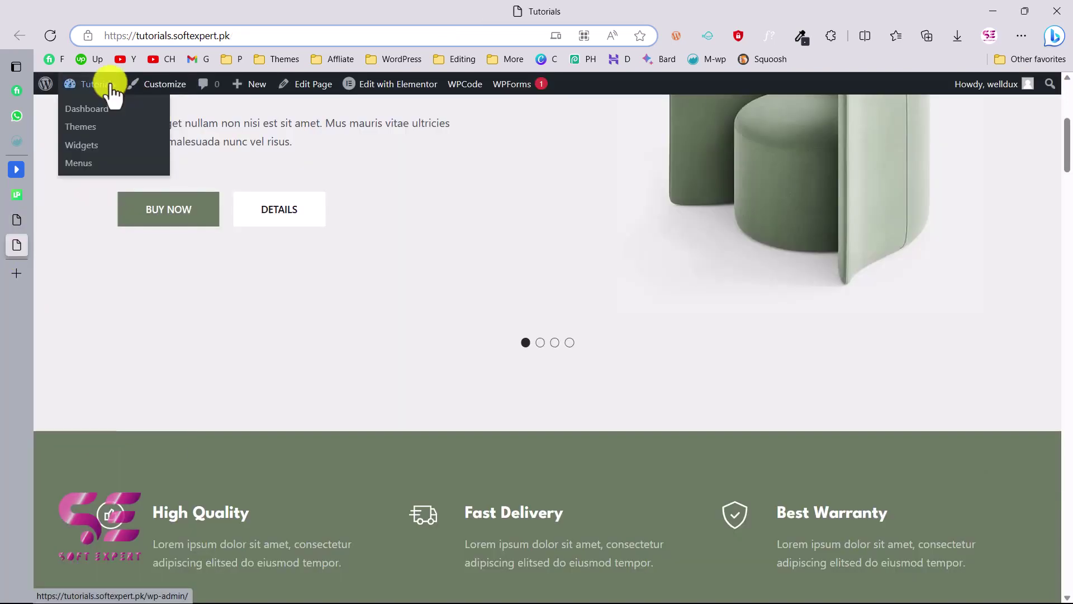
Check the six published posts under Posts, then return to the Elementor editor tab.
left_click(110, 85)
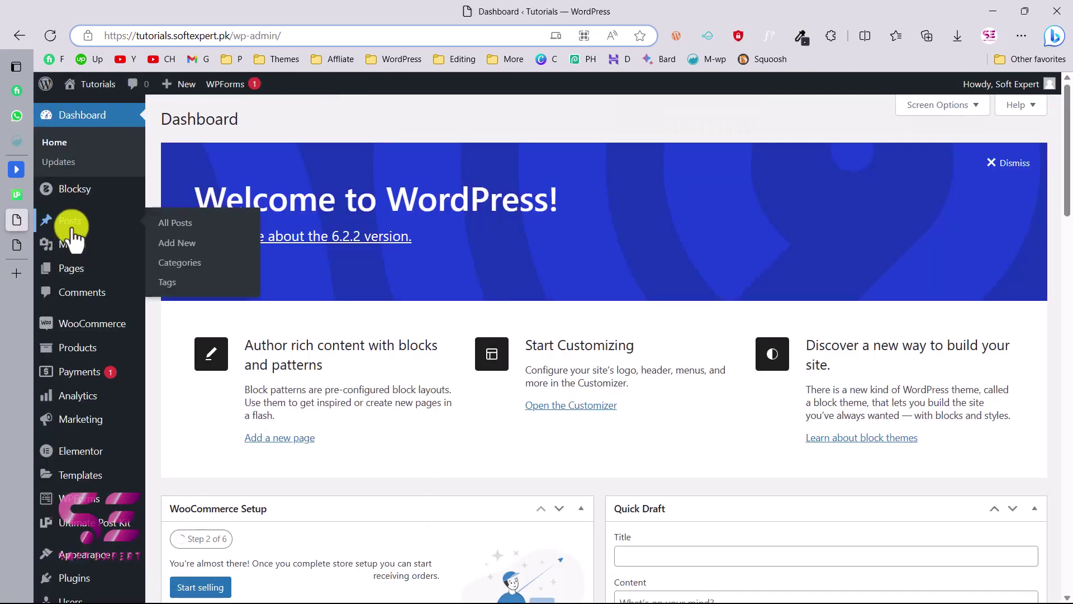
left_click(72, 224)
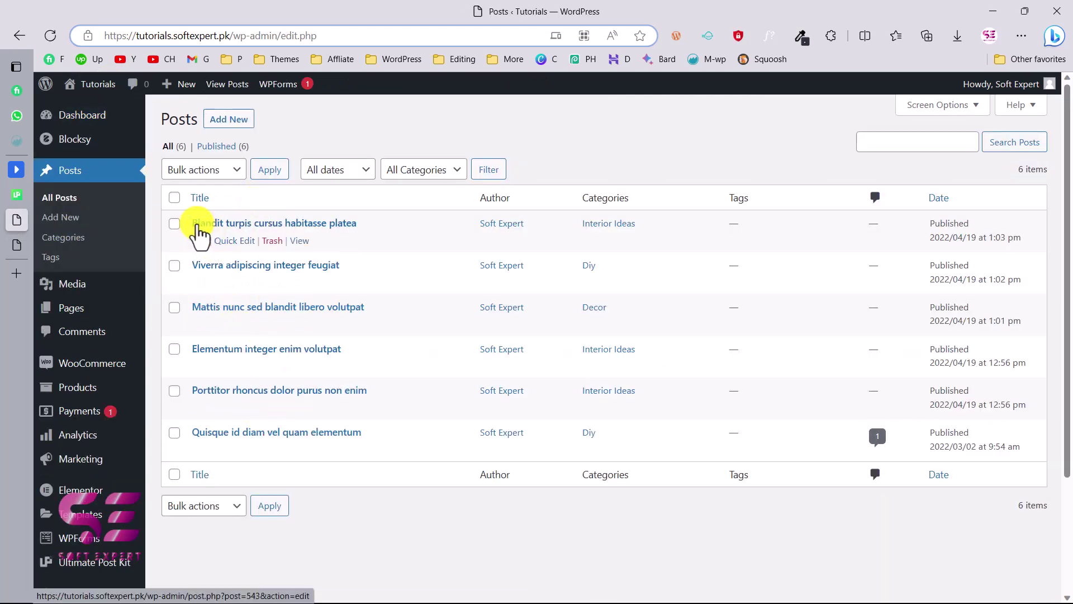
left_click(17, 244)
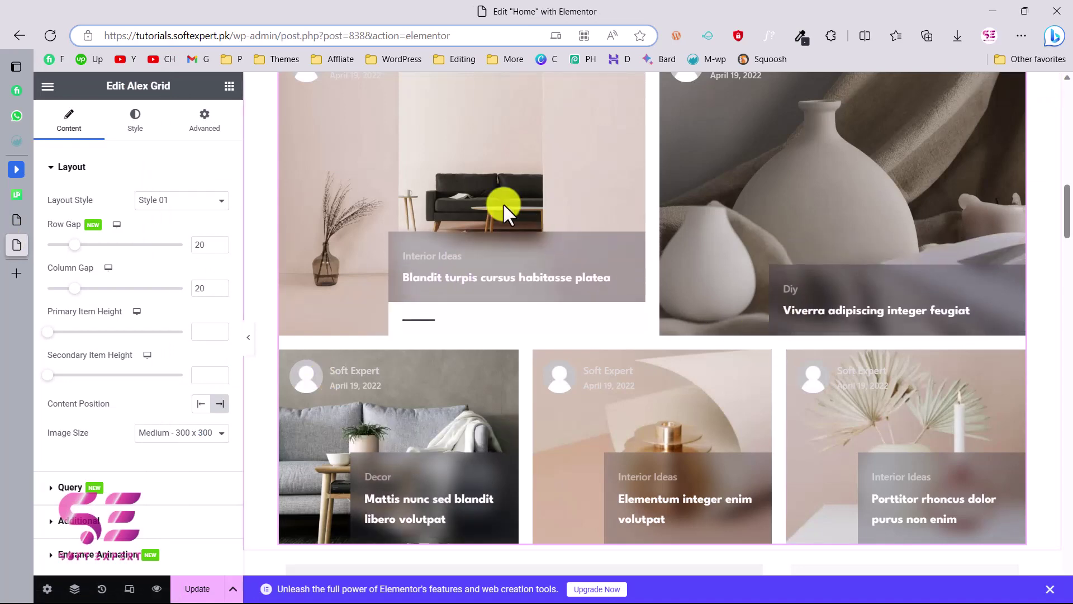
Set the Alex Grid layout style to Style 03 after trying Style 02.
scroll(508, 185, "up", 1)
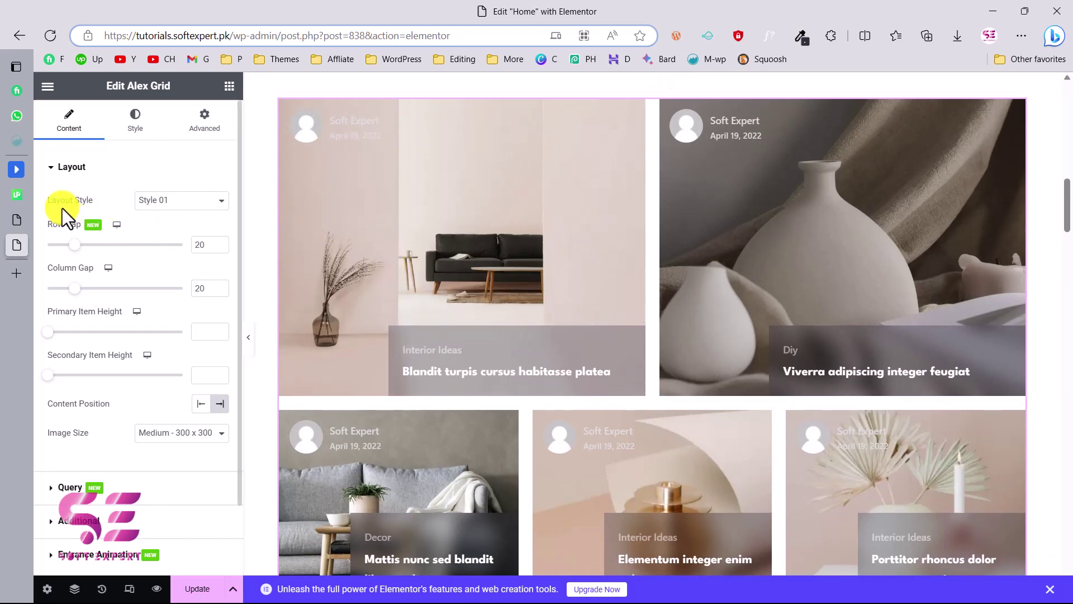
left_click(177, 213)
left_click(167, 228)
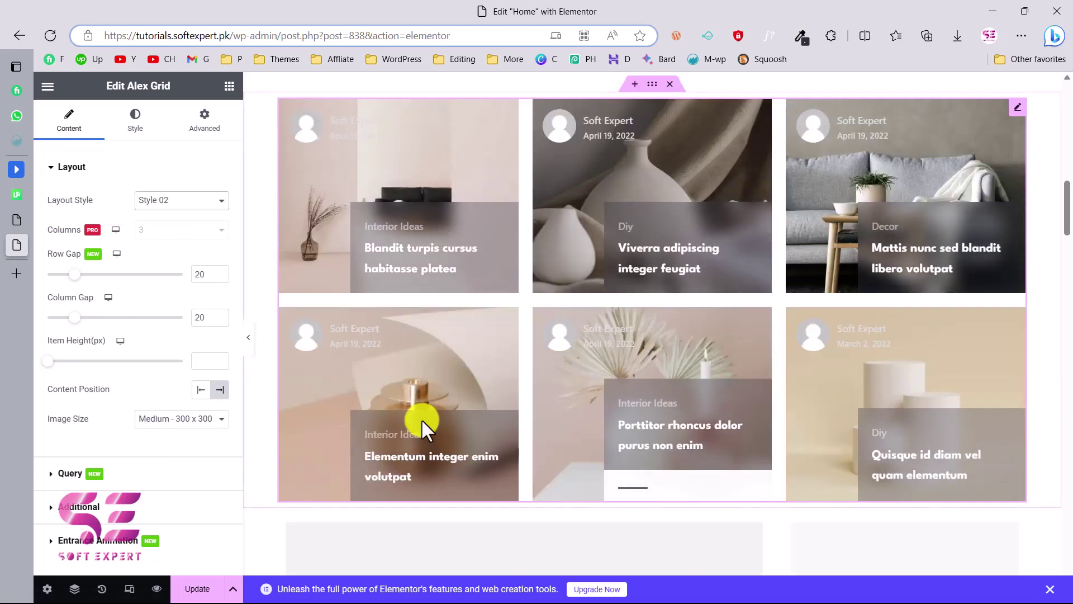
left_click(192, 205)
left_click(179, 237)
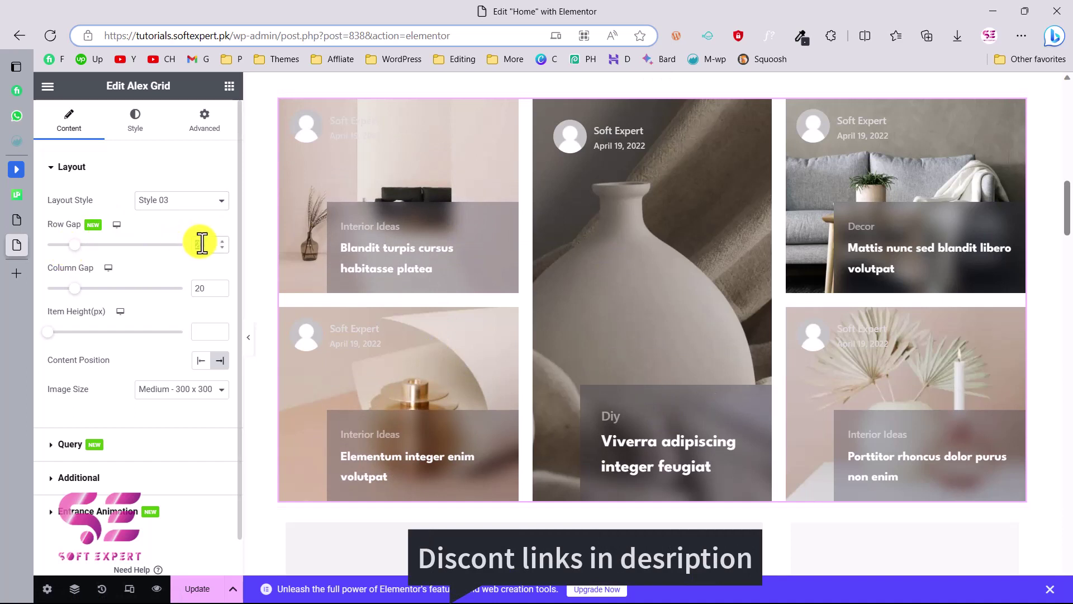
Set the Alex Grid row gap to 20 and column gap to 19.
type("50")
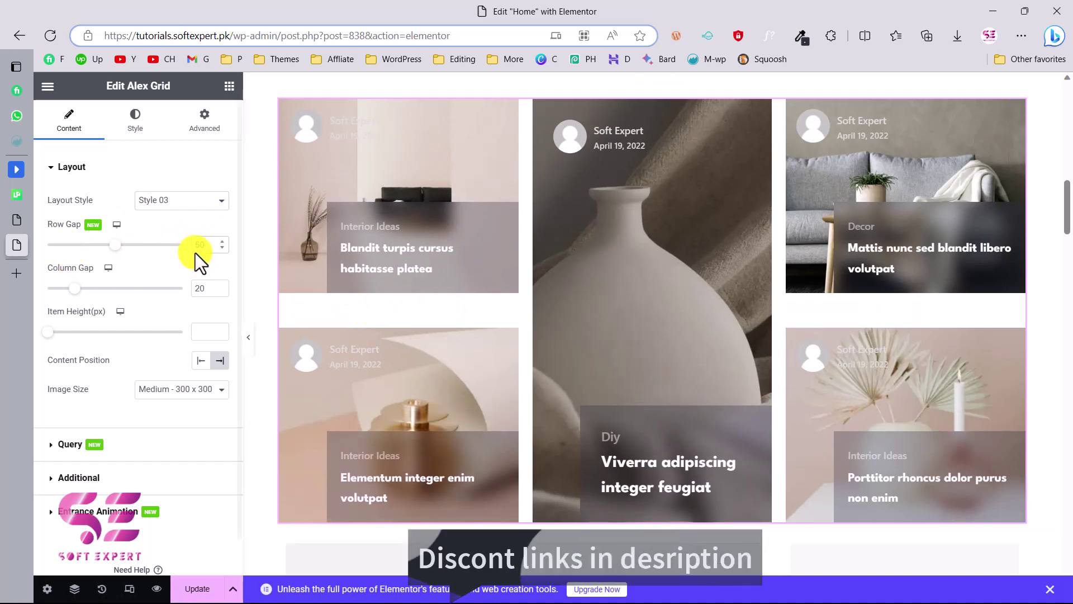
left_click_drag(115, 244, 72, 274)
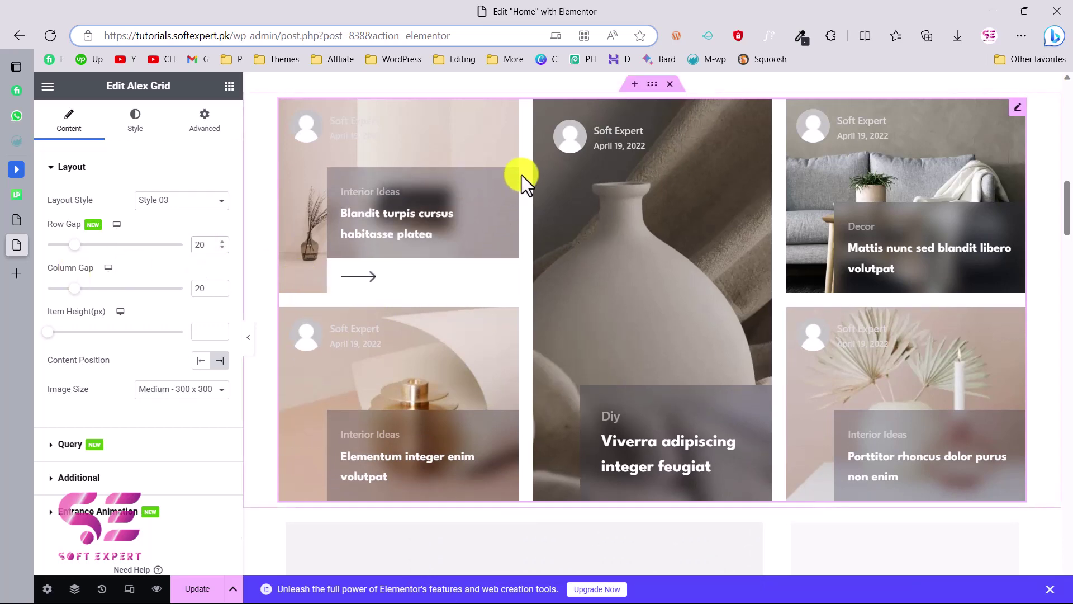
mouse_move(79, 291)
left_mouse_down()
mouse_move(151, 291)
mouse_move(73, 289)
left_mouse_up()
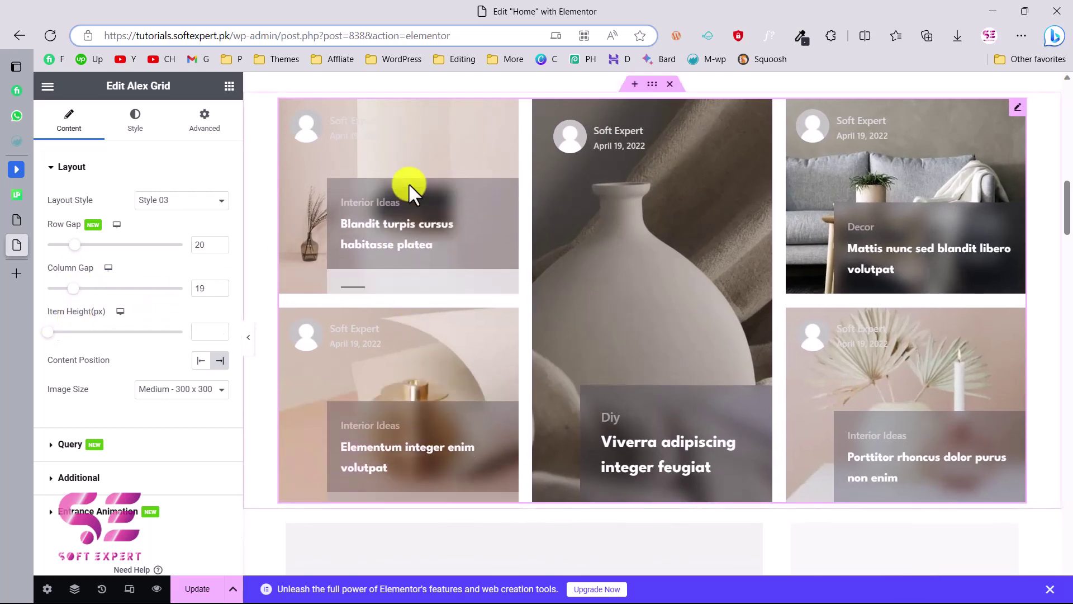
left_click(189, 391)
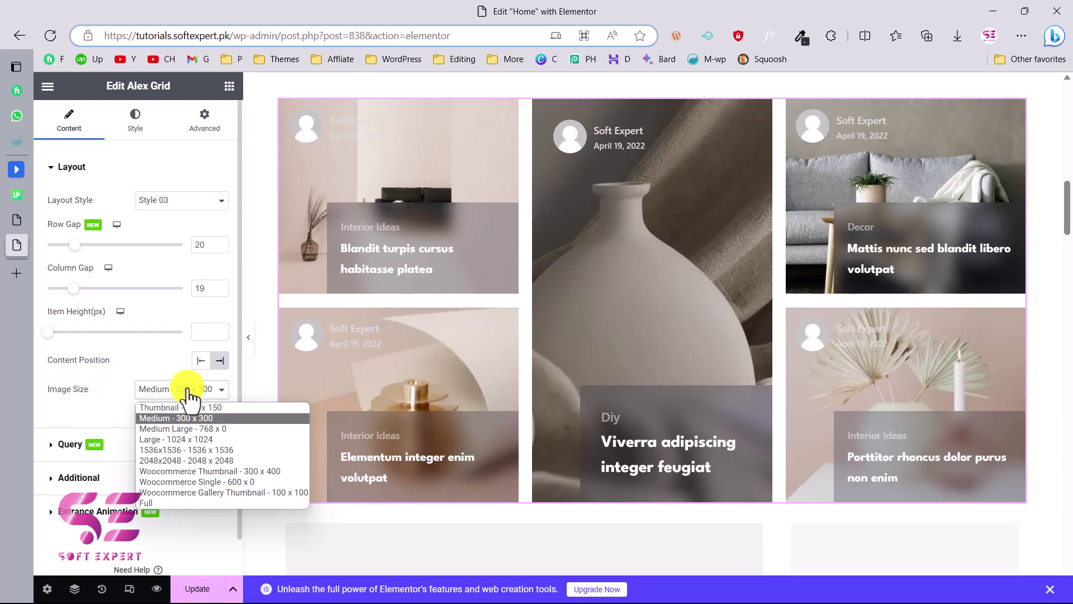
Set the Alex Grid image size to 'Large - 1024 x 1024' and expand its Query settings.
left_click(156, 440)
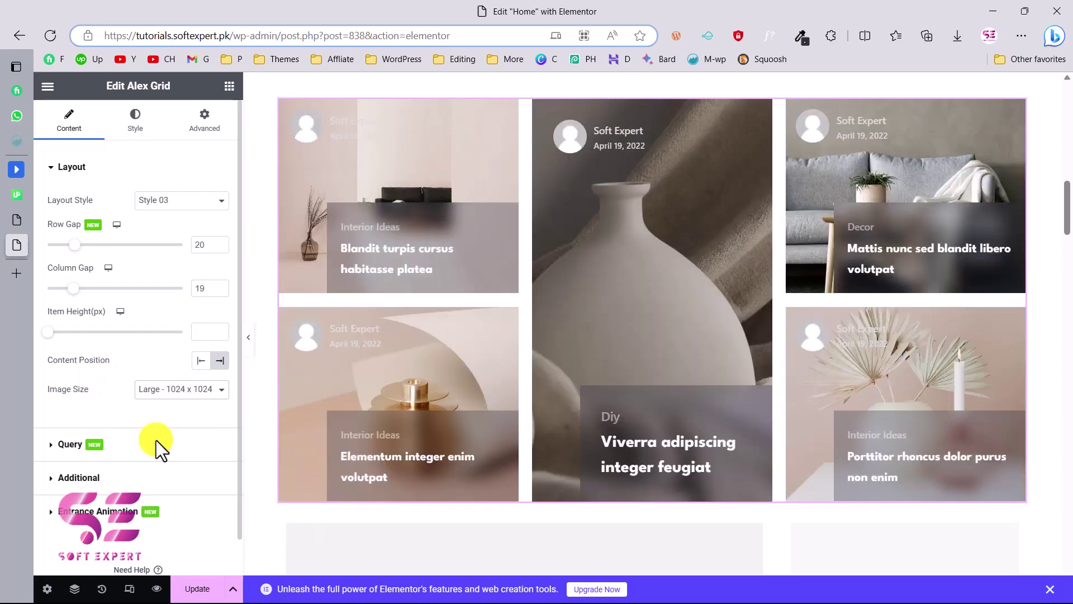
scroll(78, 411, "down", 1)
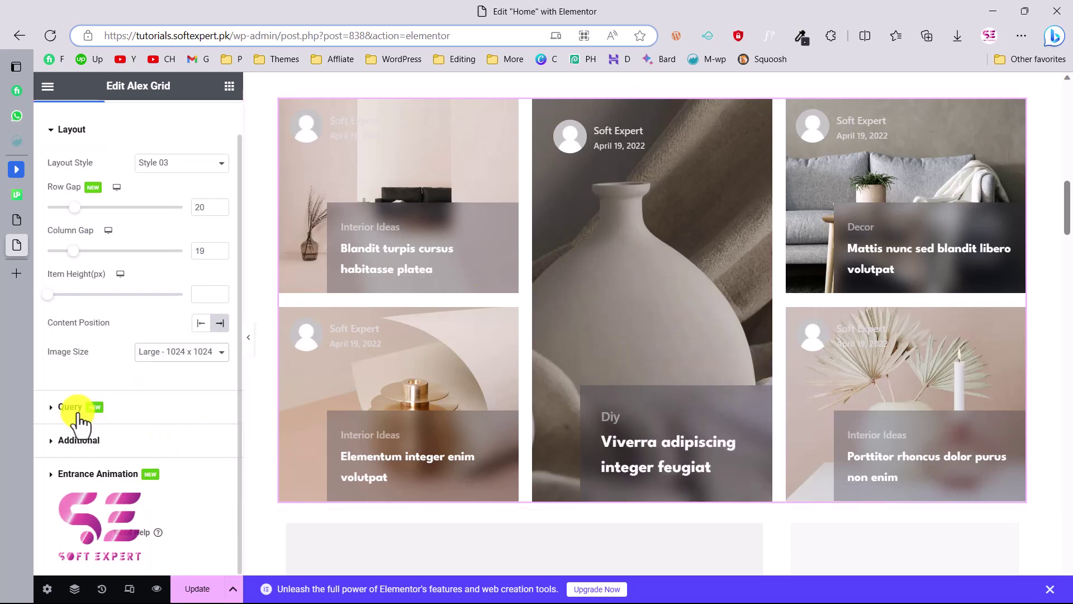
left_click(70, 407)
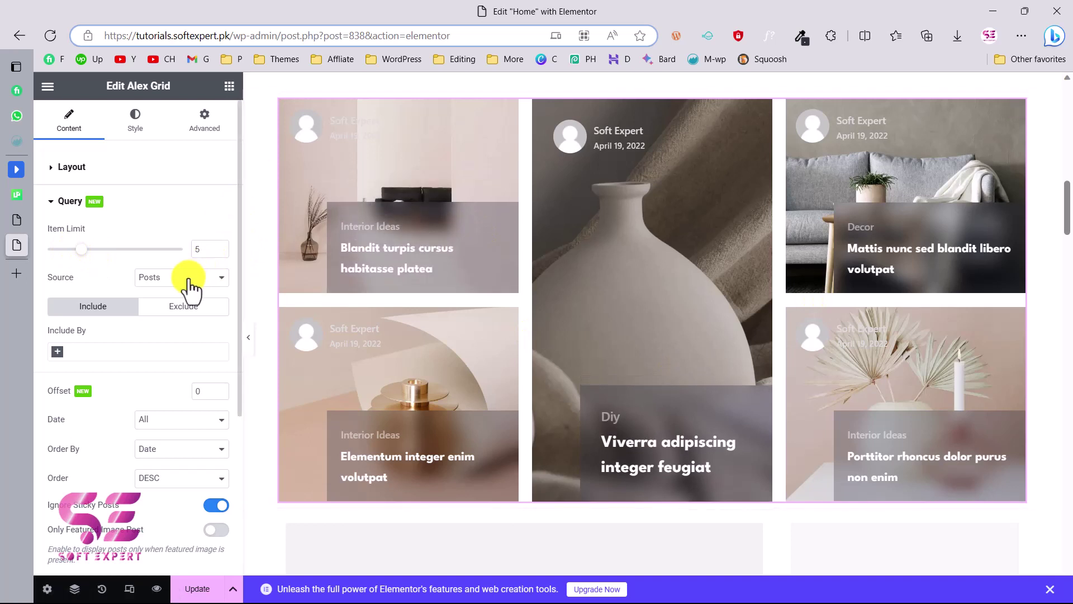
left_click(158, 279)
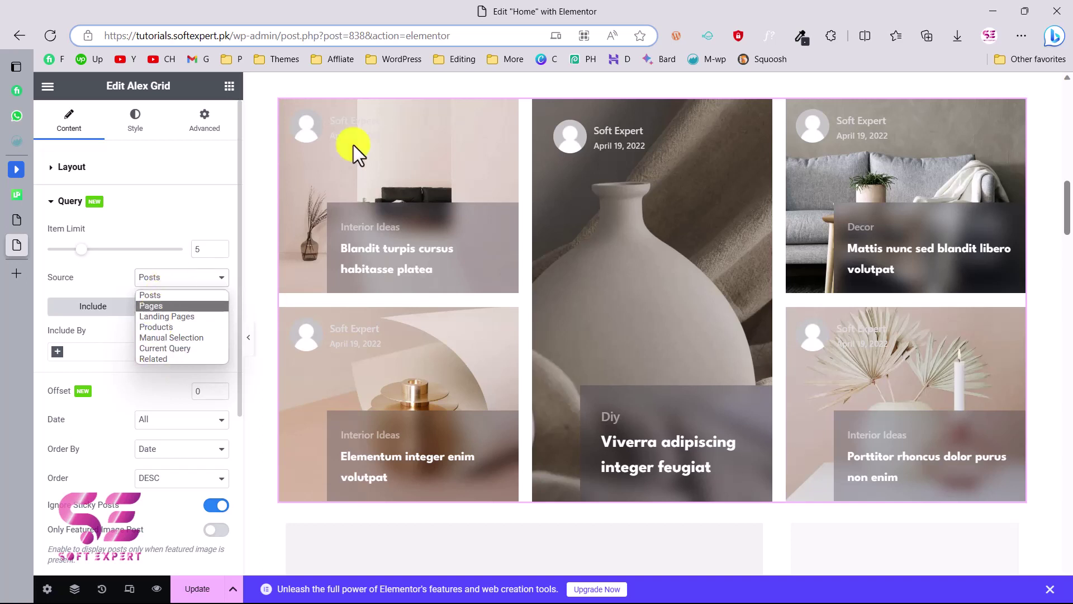
left_click(175, 280)
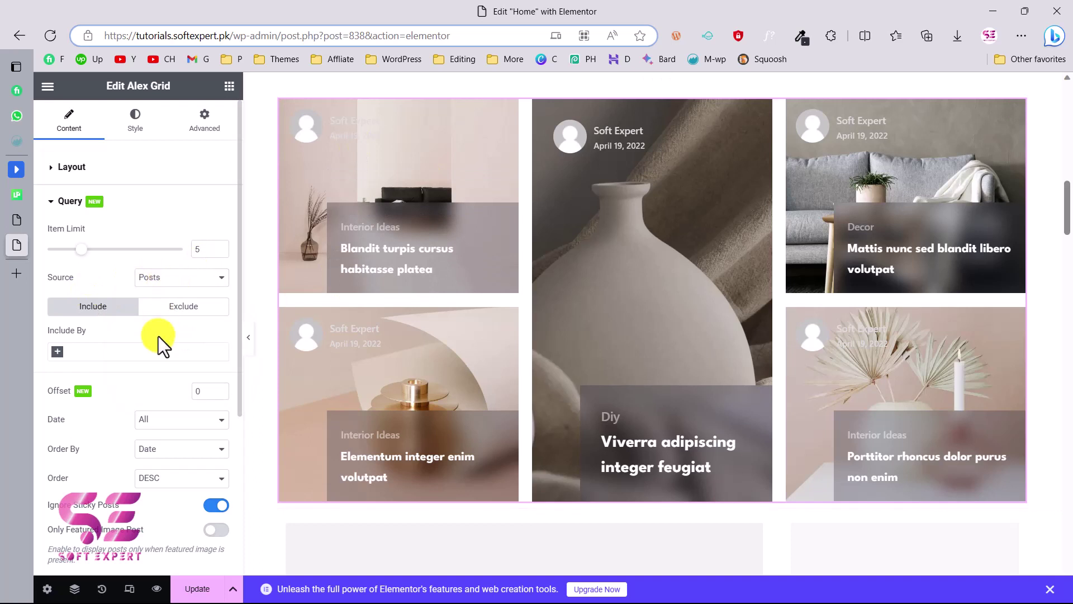
scroll(159, 337, "down", 2)
left_click(59, 258)
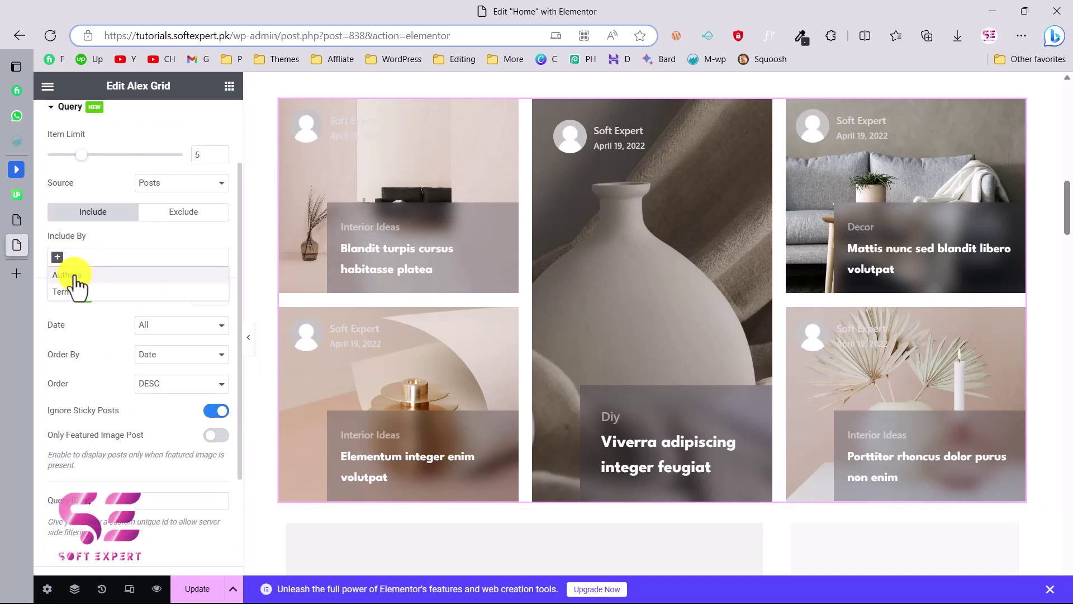
left_click(118, 240)
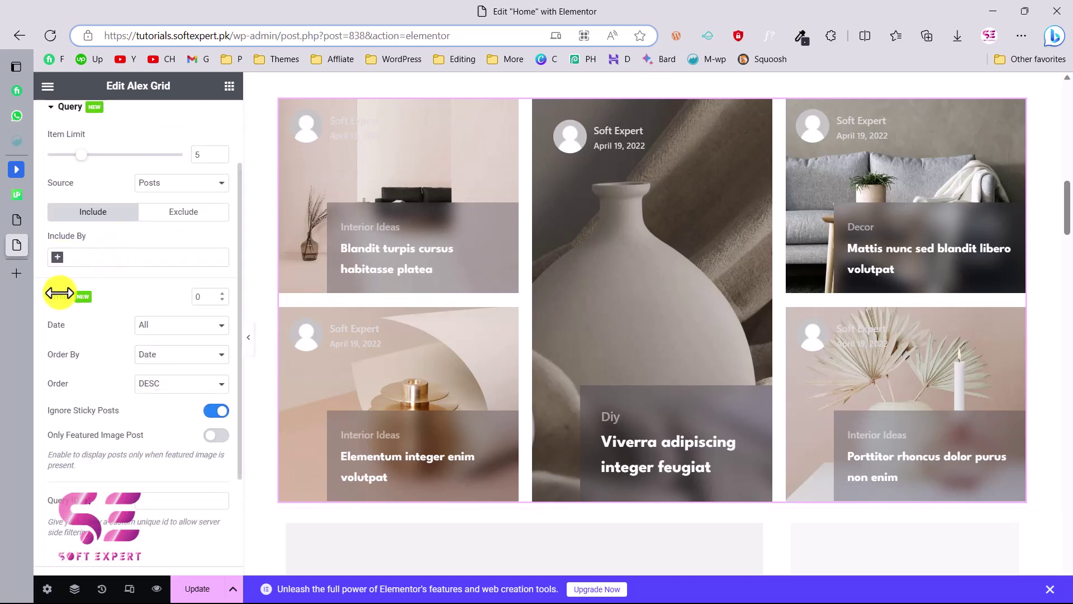
left_click(149, 383)
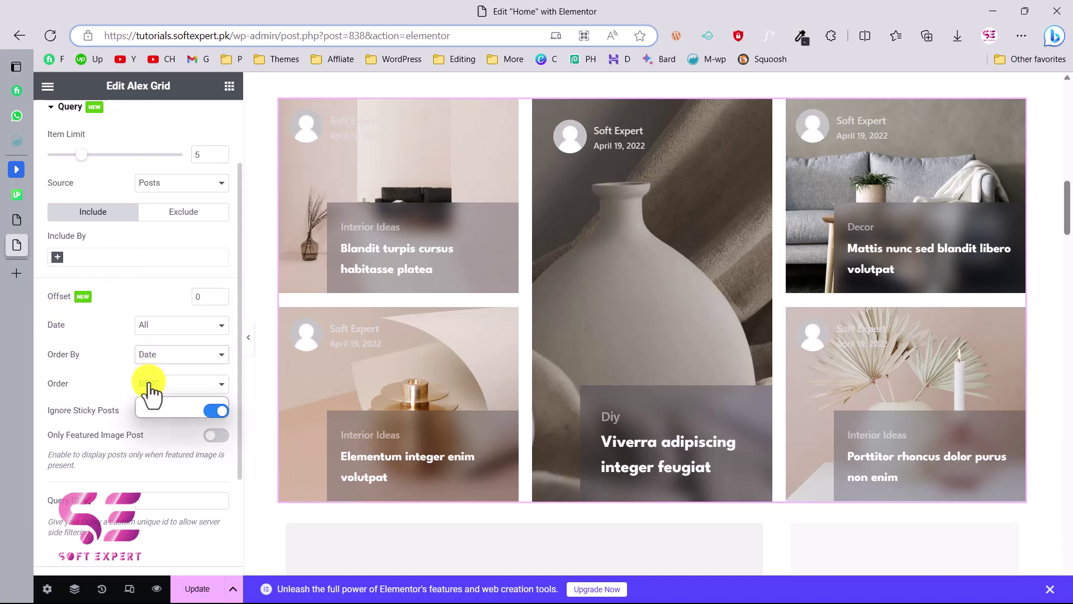
left_click(149, 383)
scroll(173, 396, "down", 2)
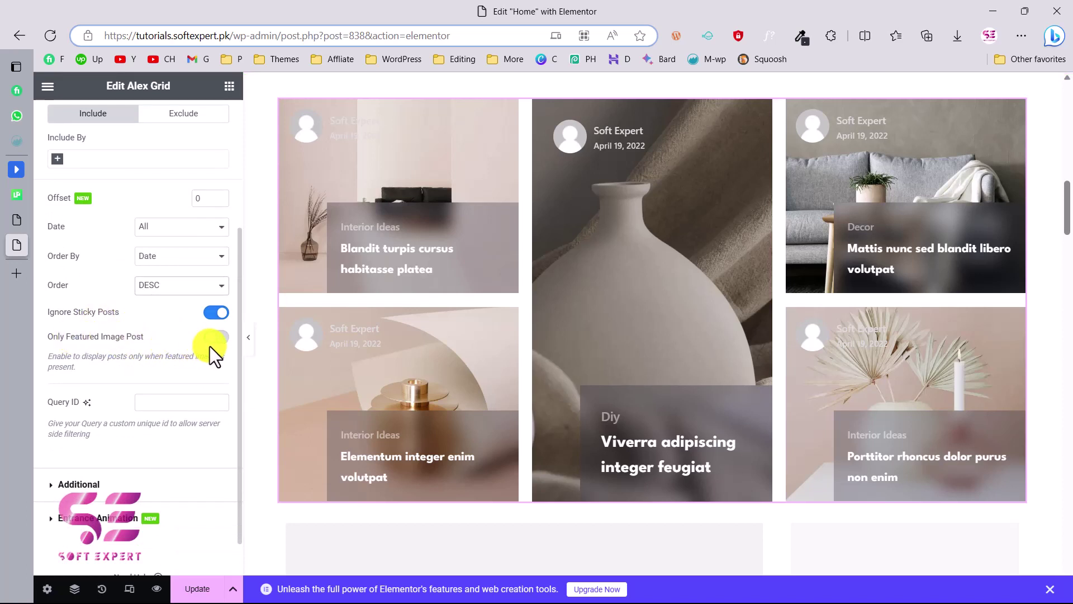
scroll(165, 358, "down", 1)
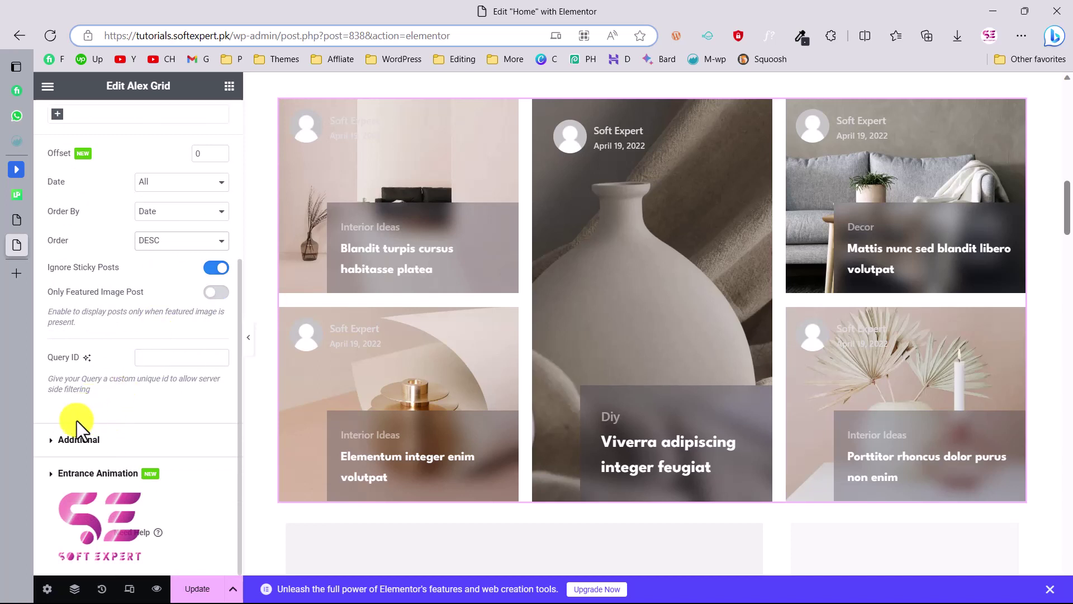
In the Alex Grid's Additional options, keep titles as H3 and category labels shown.
left_click(73, 439)
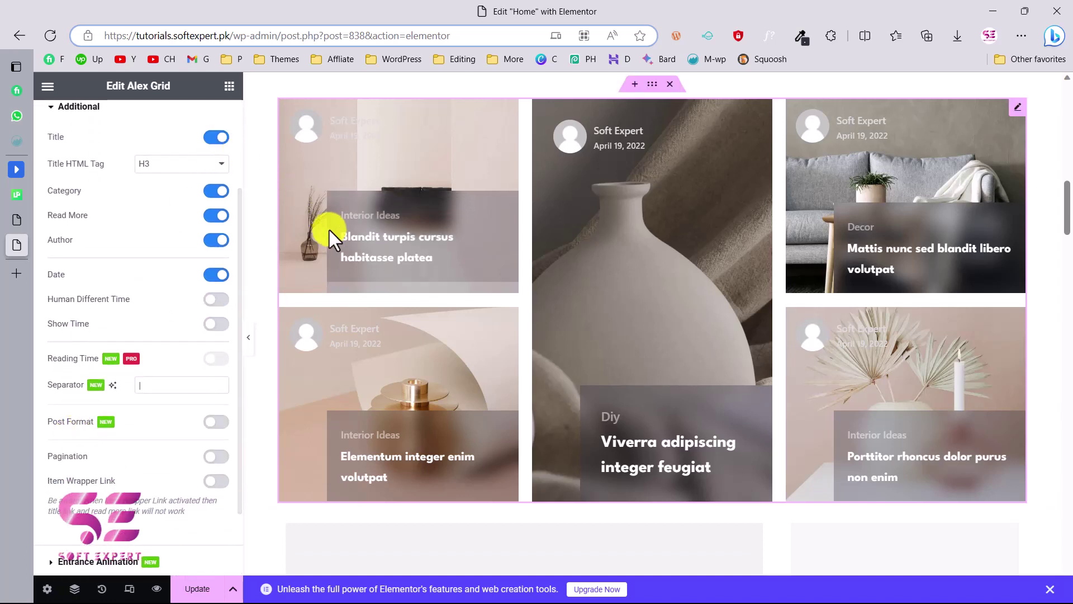
left_click(158, 167)
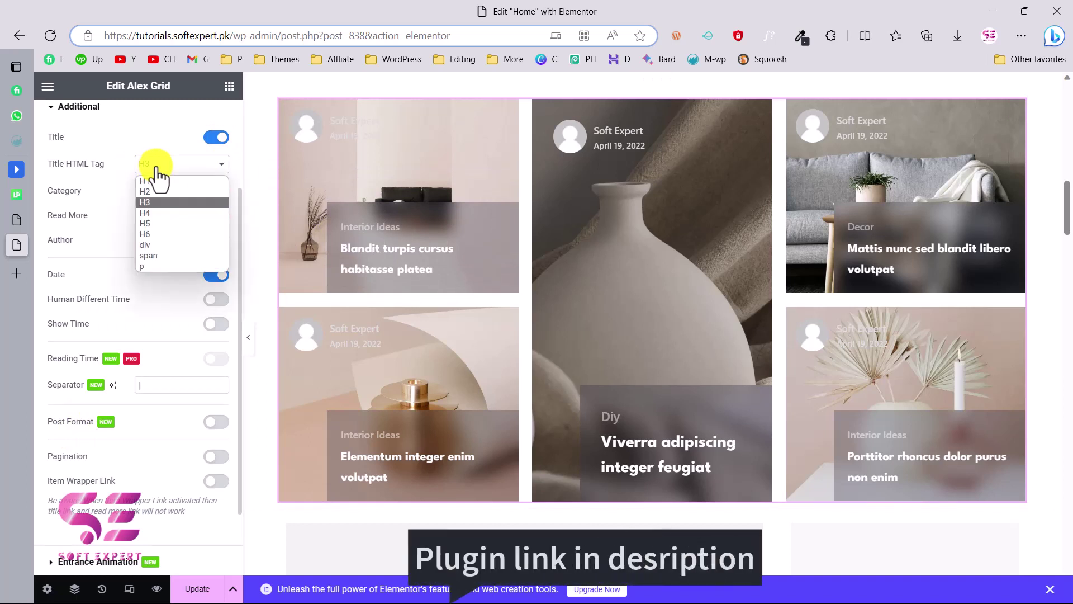
left_click(157, 169)
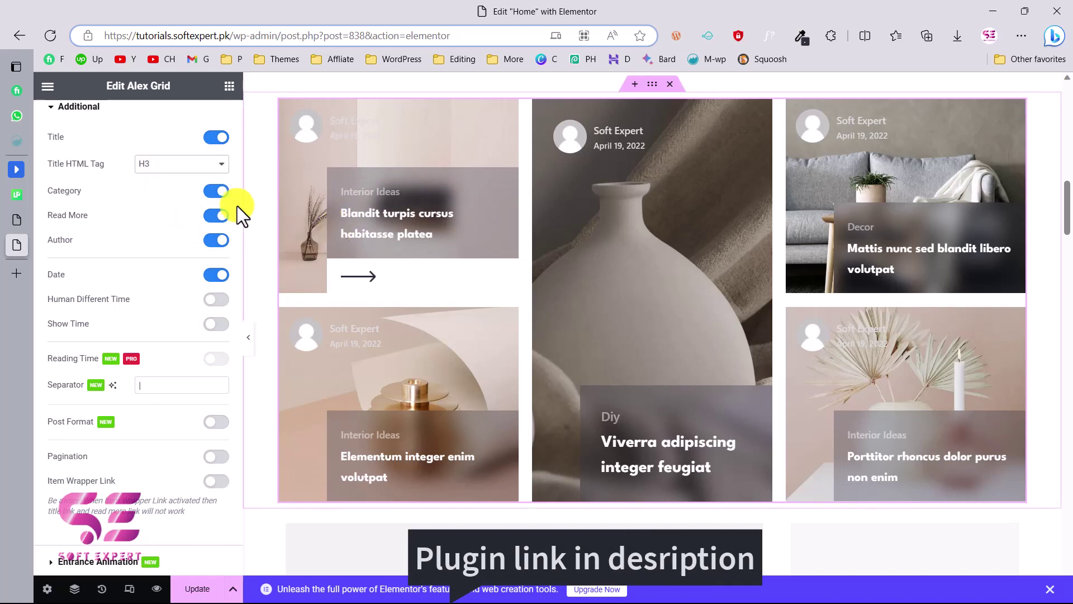
left_click(216, 191)
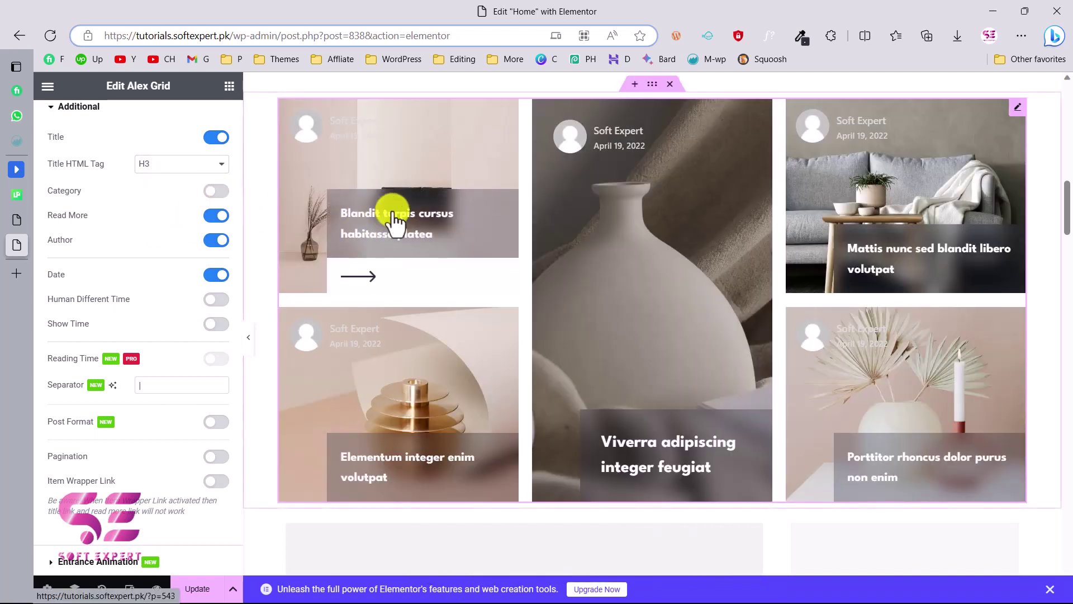
left_click(221, 191)
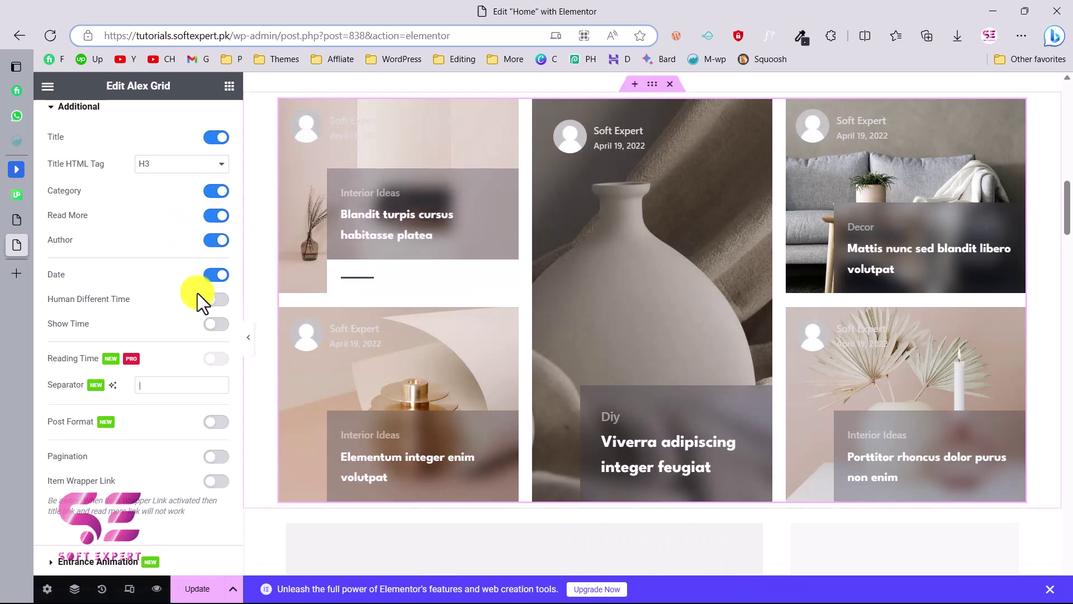
scroll(197, 293, "up", 2)
scroll(281, 313, "up", 1)
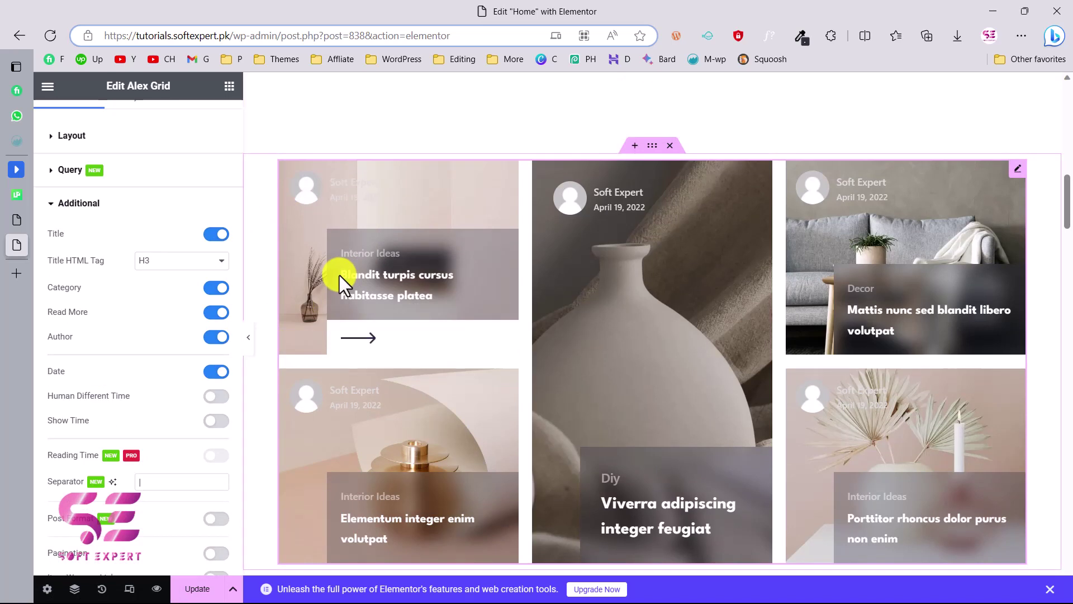
scroll(515, 346, "down", 3)
scroll(515, 346, "down", 2)
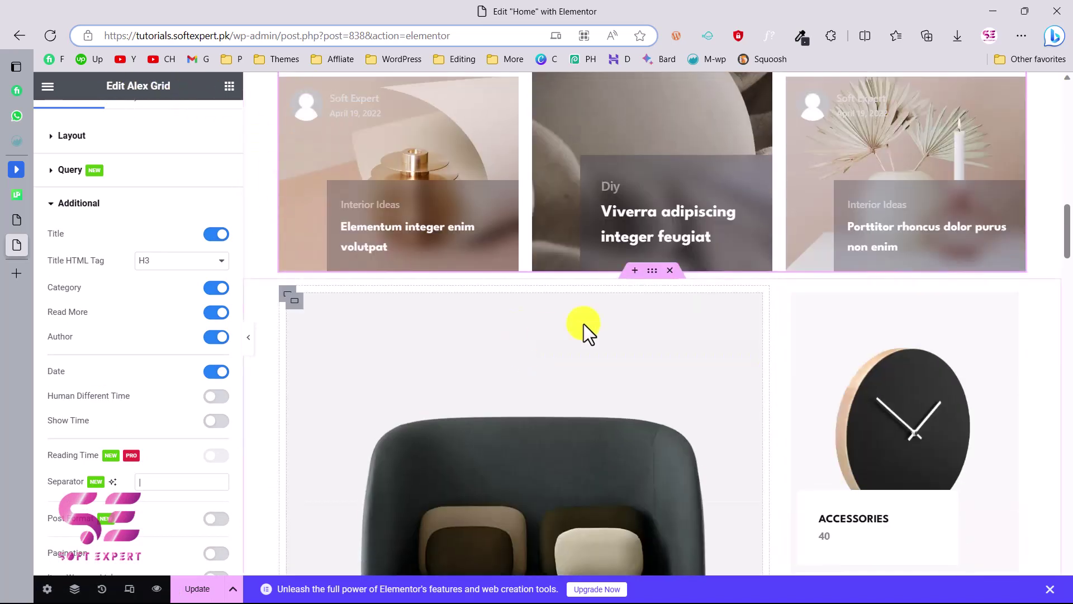
Add an Alice Carousel below the Alex Grid with Arrows and Dots navigation.
left_click(636, 272)
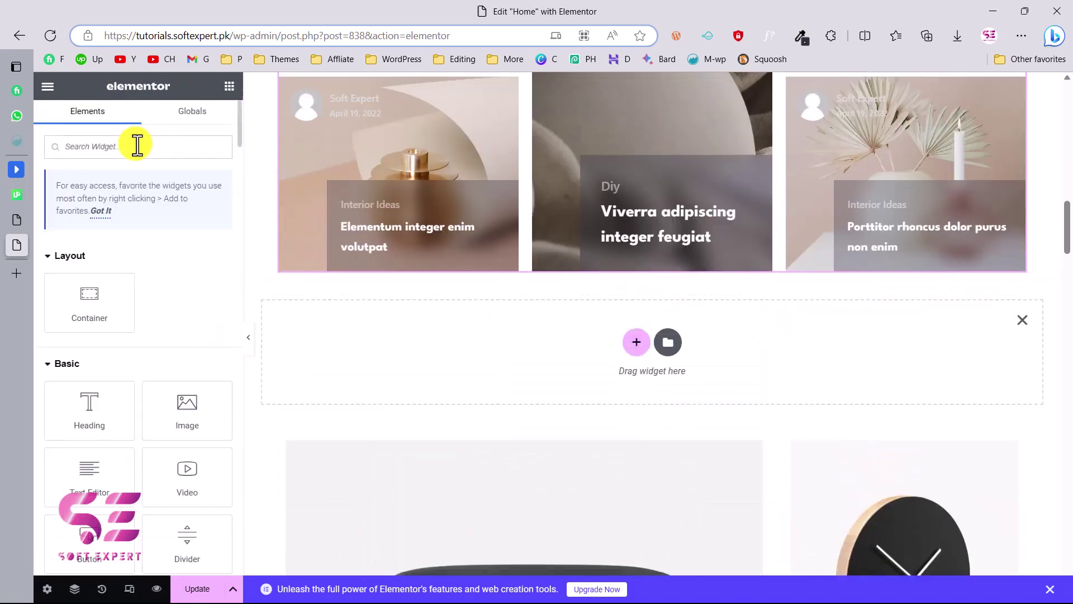
type("post")
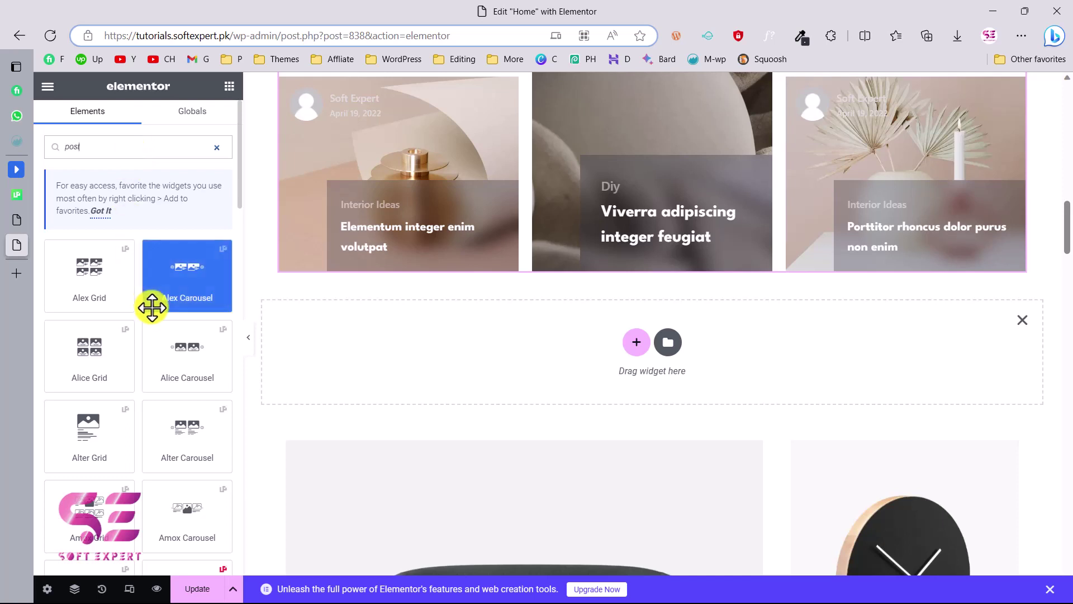
scroll(151, 307, "down", 2)
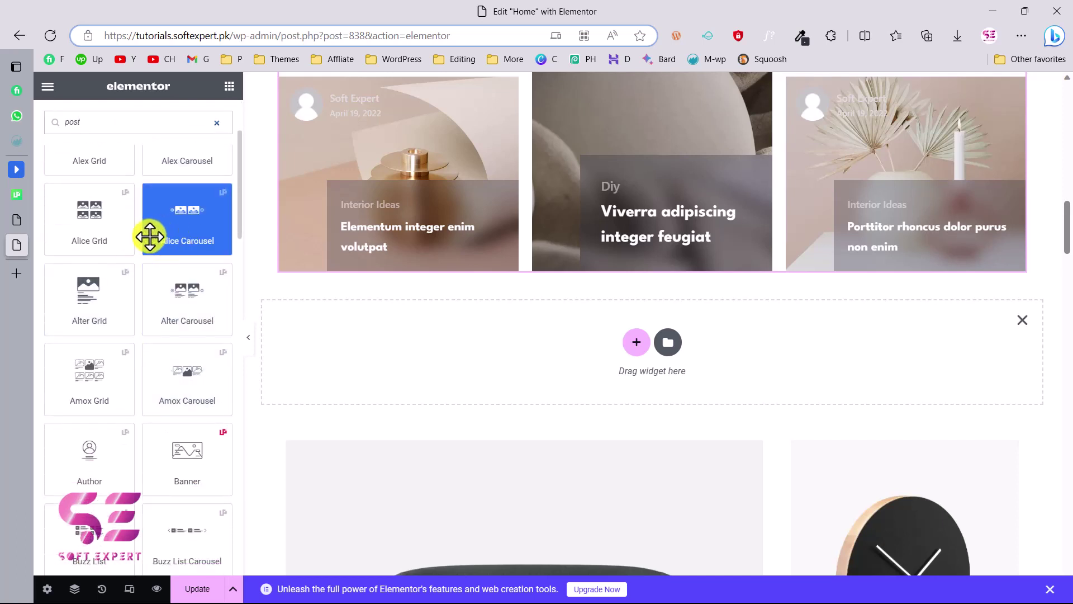
left_click_drag(175, 238, 387, 341)
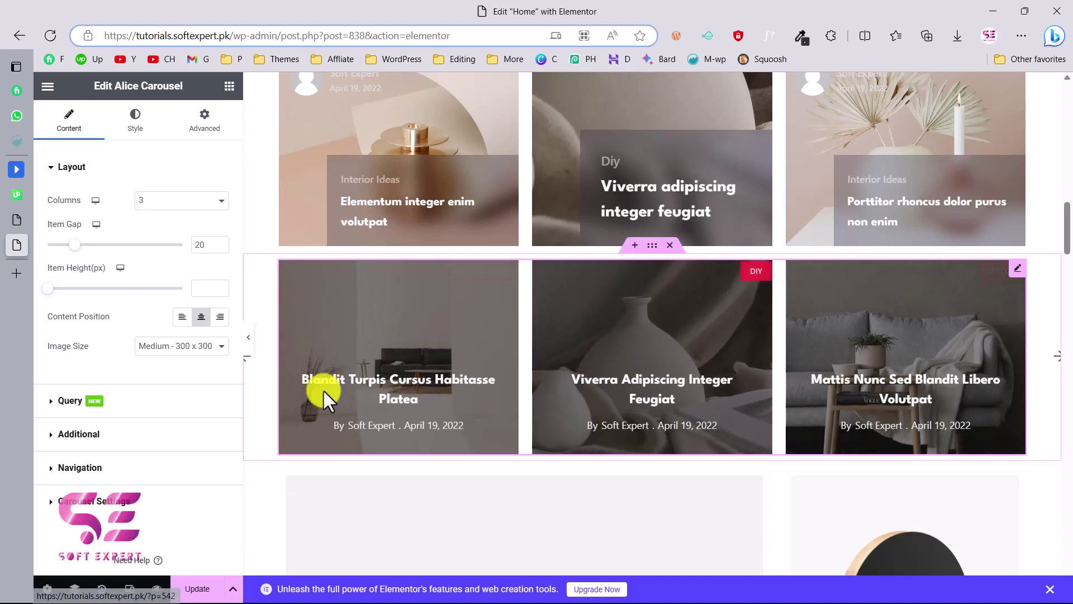
left_click(104, 469)
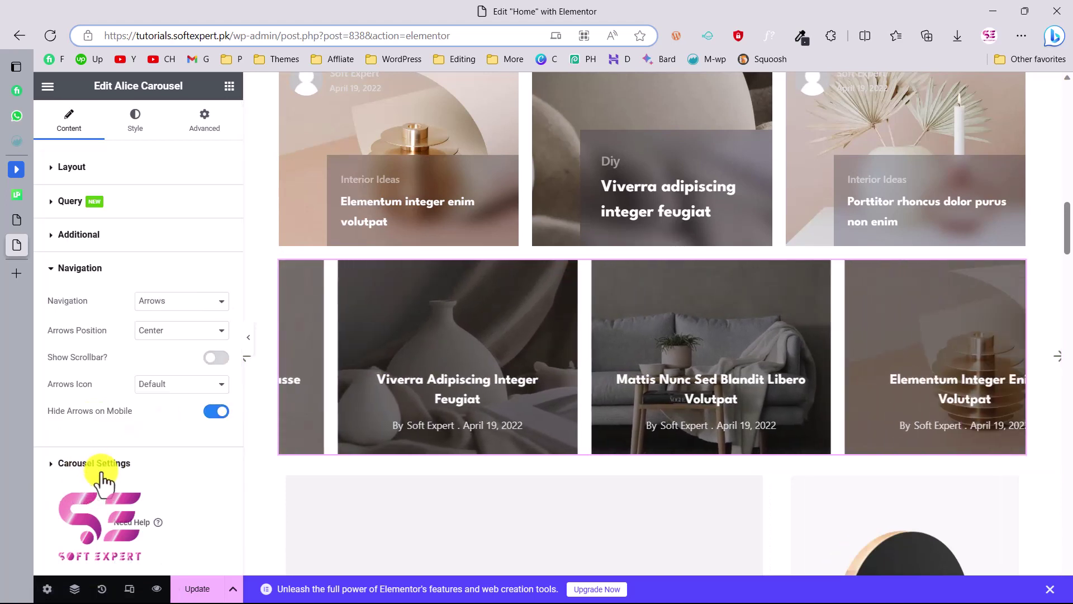
left_click(181, 302)
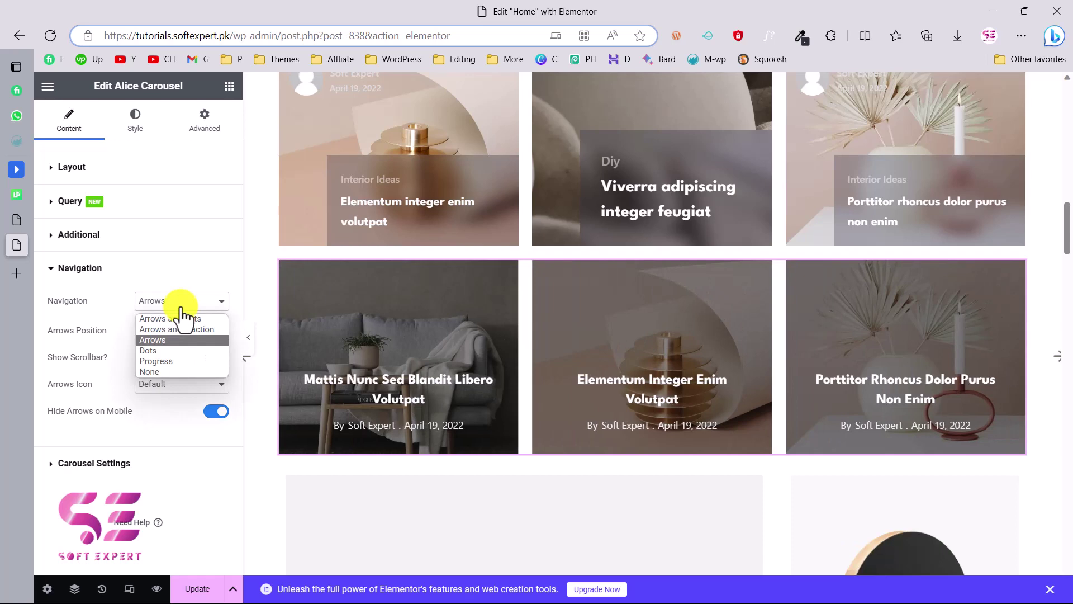
left_click(179, 320)
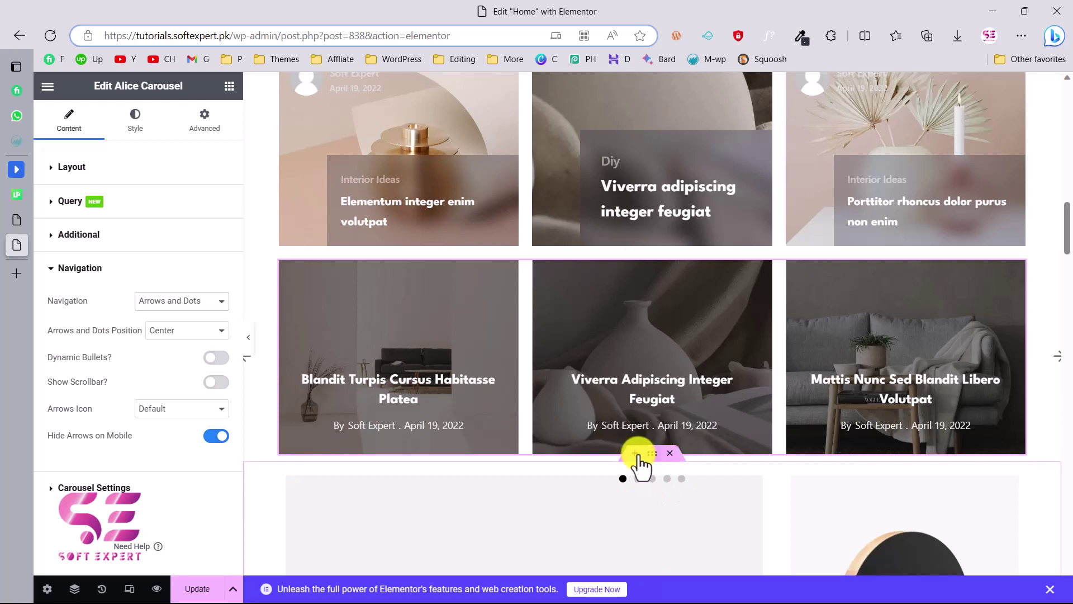
Give the carousel's container a top margin of 250.
left_click(190, 121)
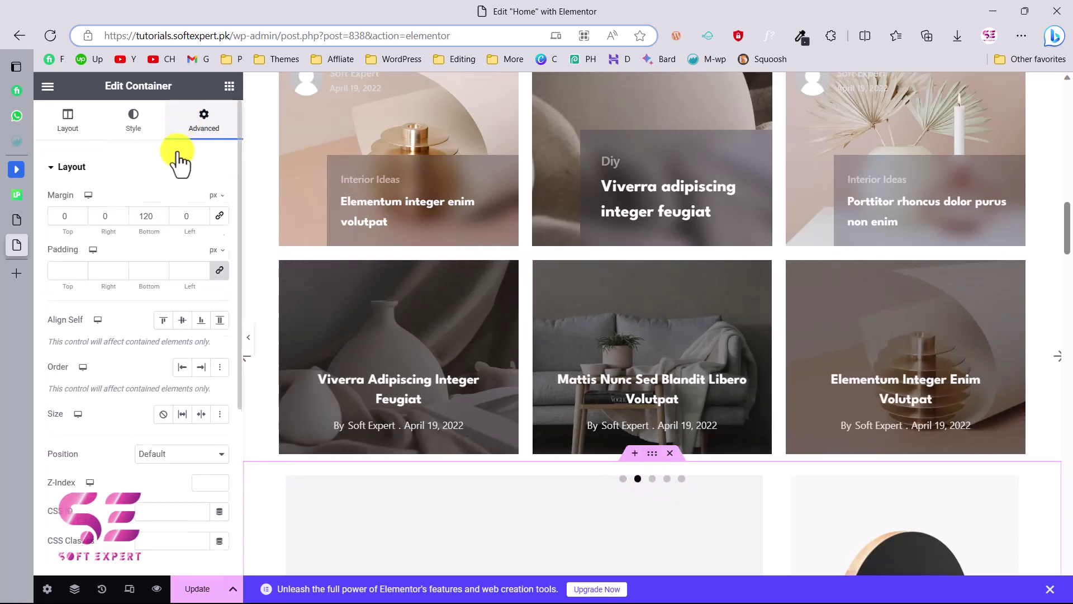
left_click(62, 215)
type("250")
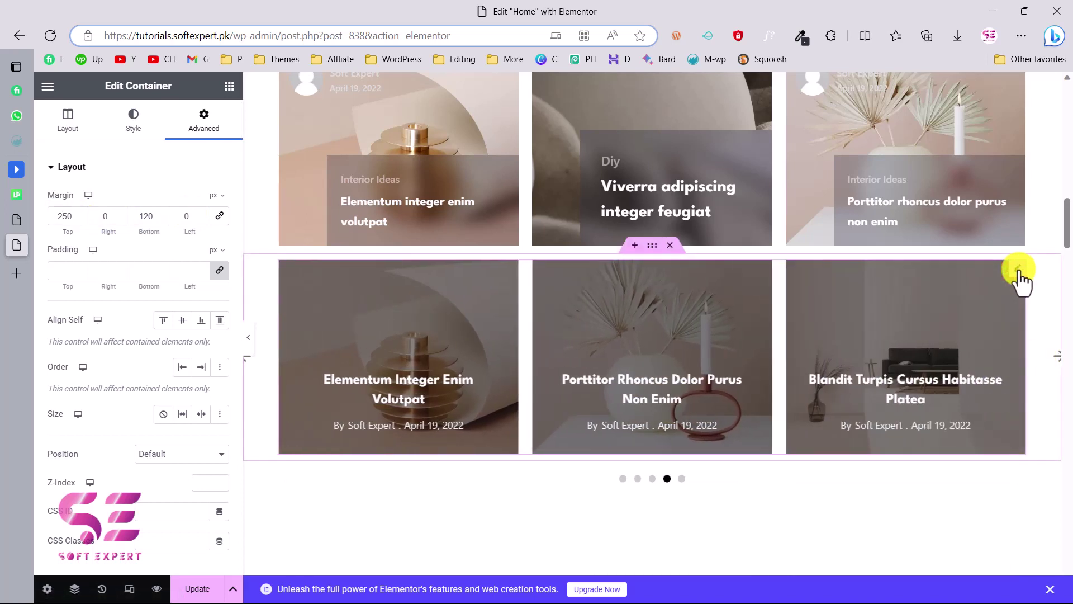
left_click(1018, 271)
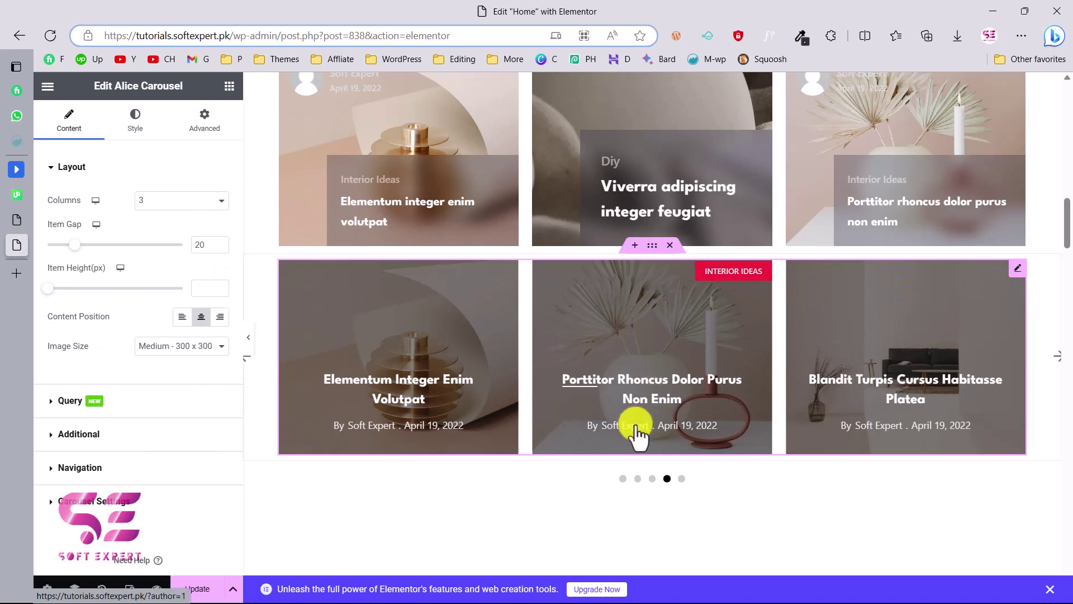
left_click(80, 467)
Keep the Alice Carousel horizontal after trying vertical, and set its layout to Coverflow.
left_click(96, 489)
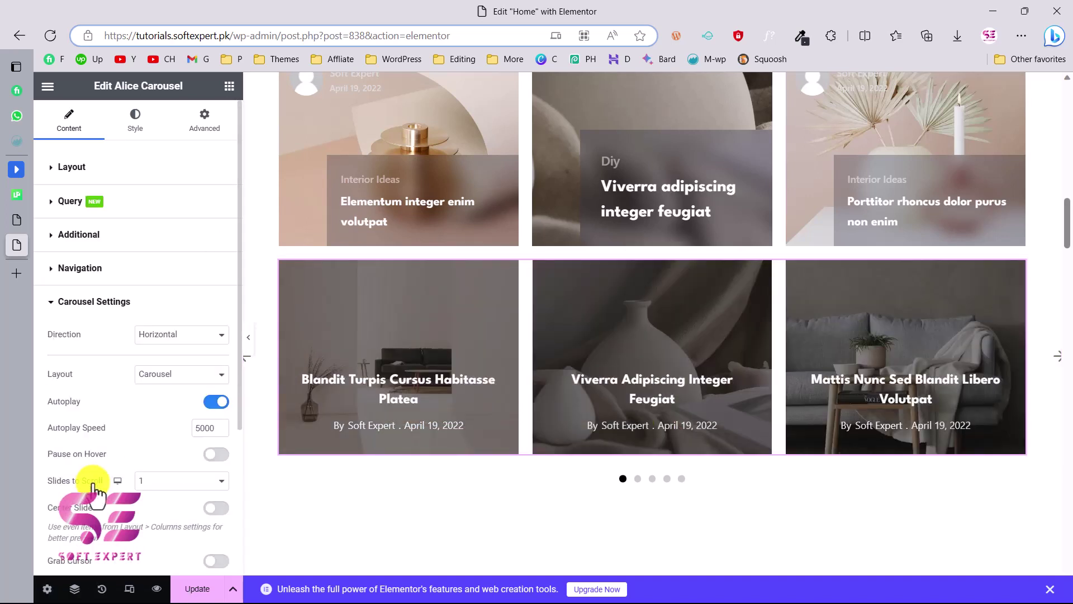
scroll(172, 210, "down", 4)
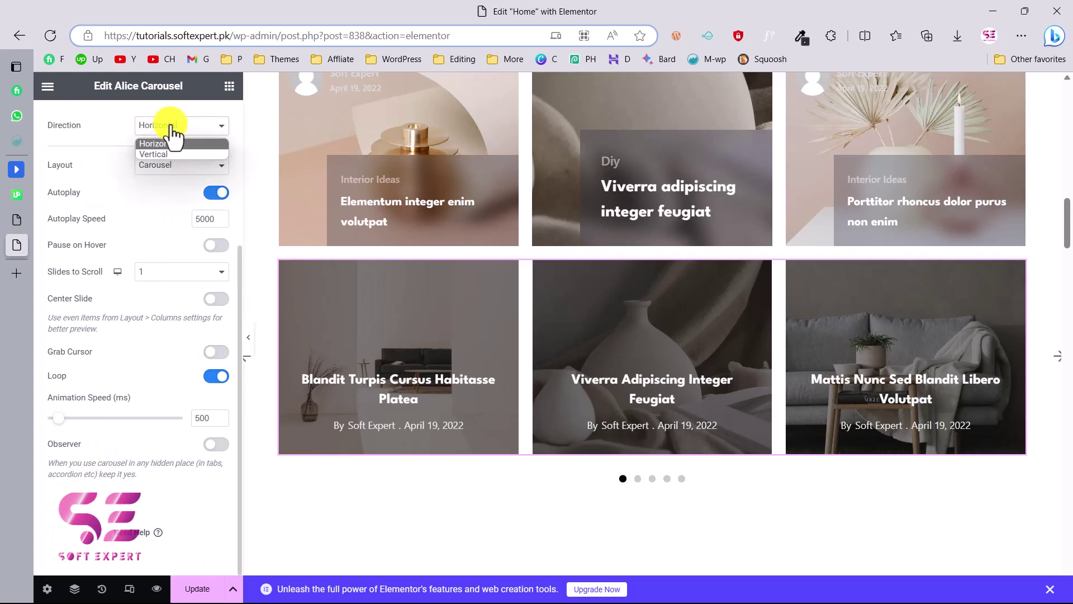
left_click(162, 153)
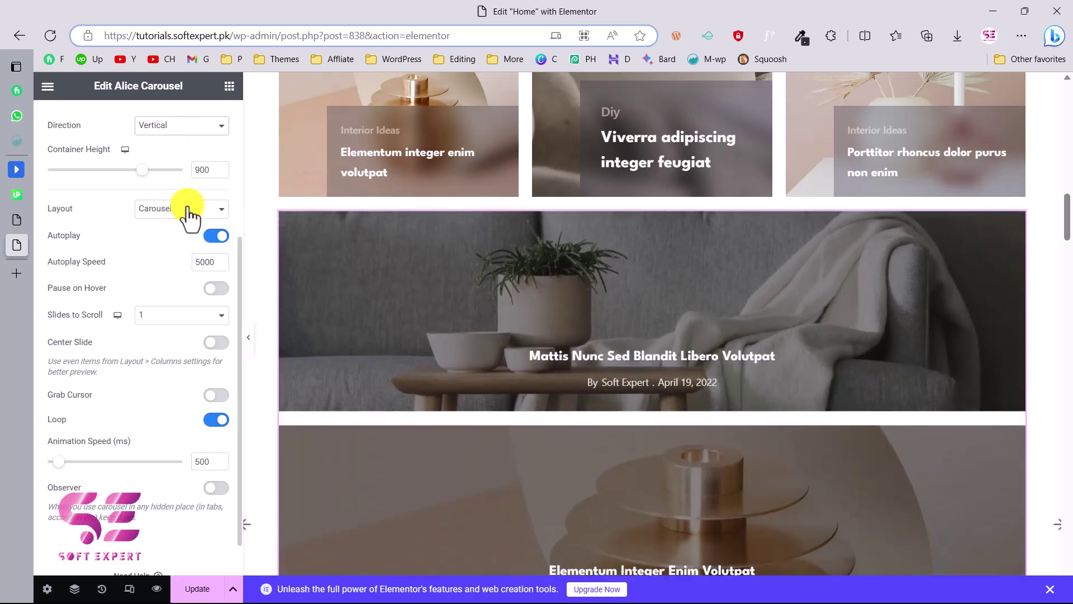
left_click(189, 209)
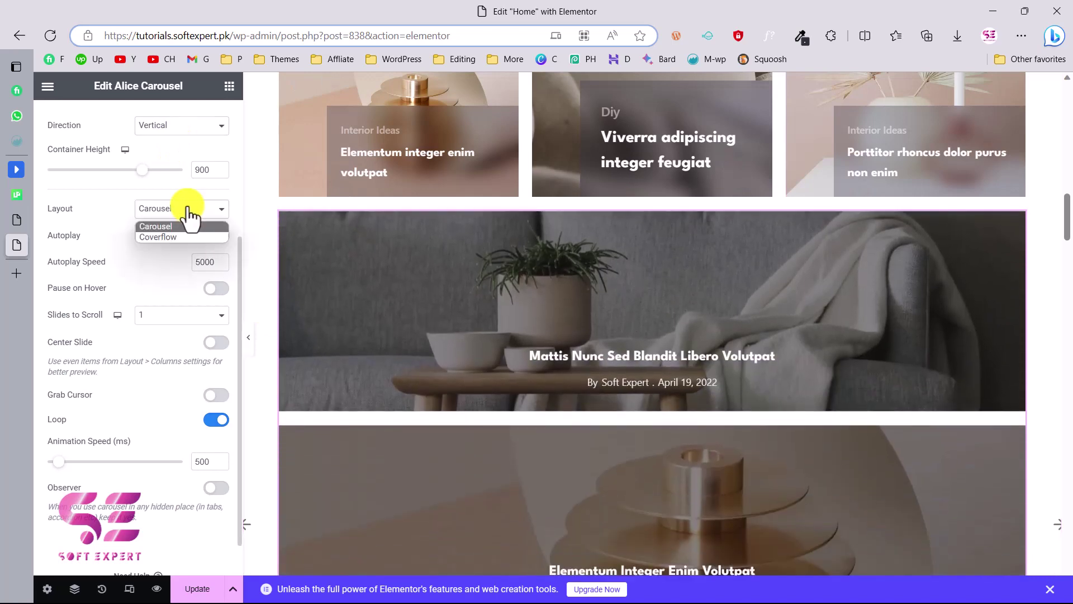
left_click(169, 129)
left_click(164, 143)
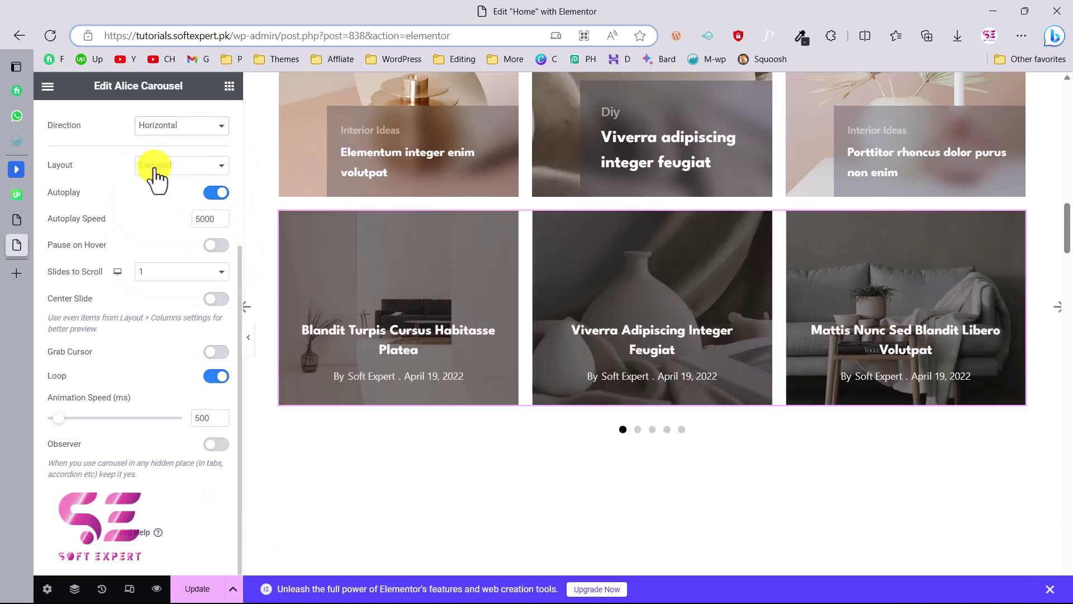
left_click(155, 177)
left_click(152, 192)
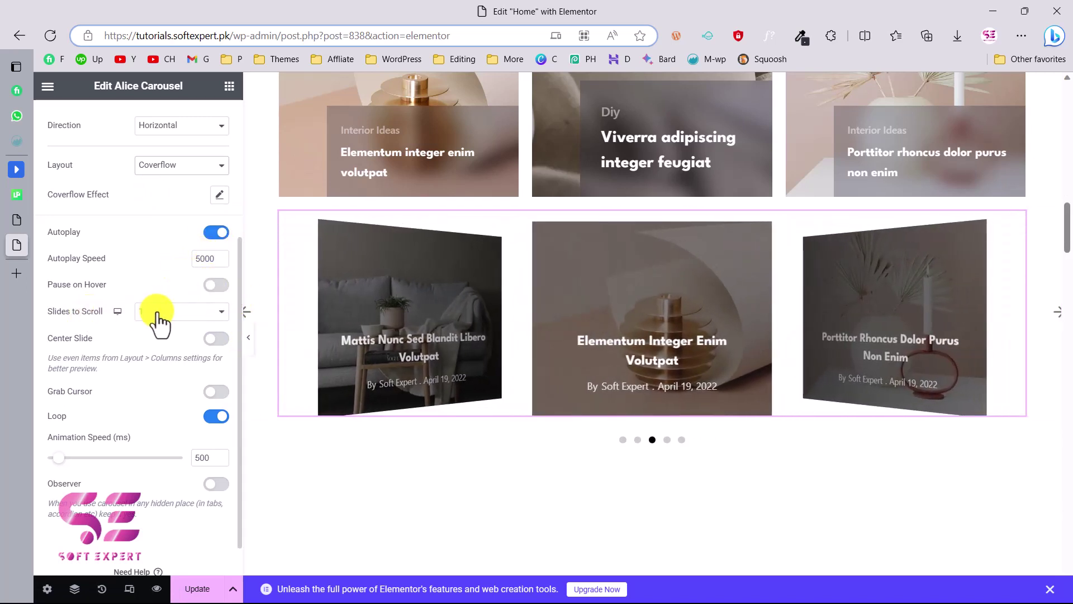
scroll(145, 478, "down", 1)
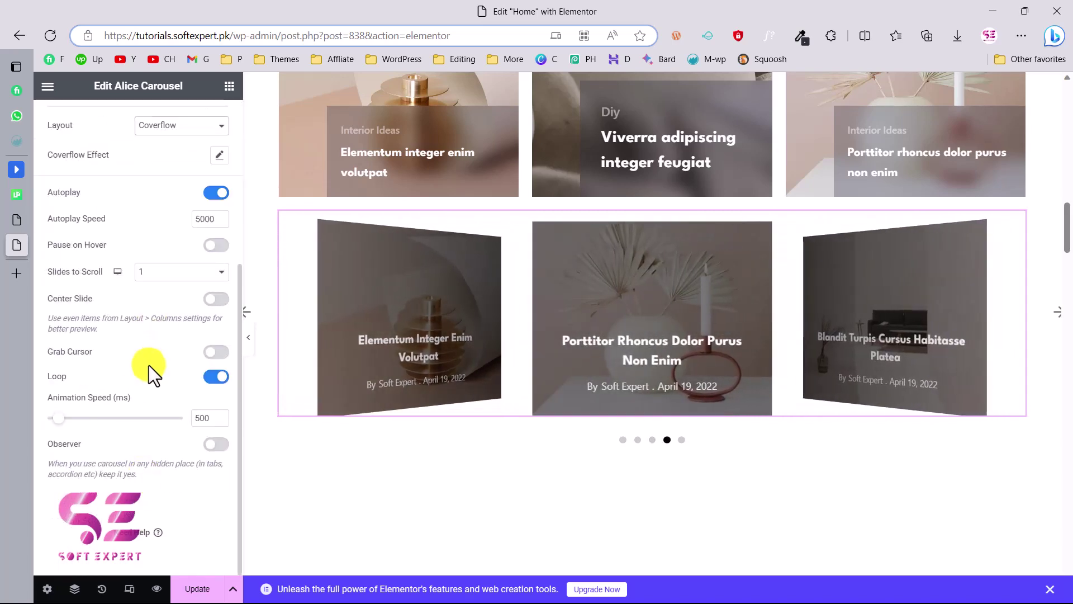
scroll(148, 375, "up", 5)
scroll(641, 358, "up", 1)
scroll(642, 359, "down", 3)
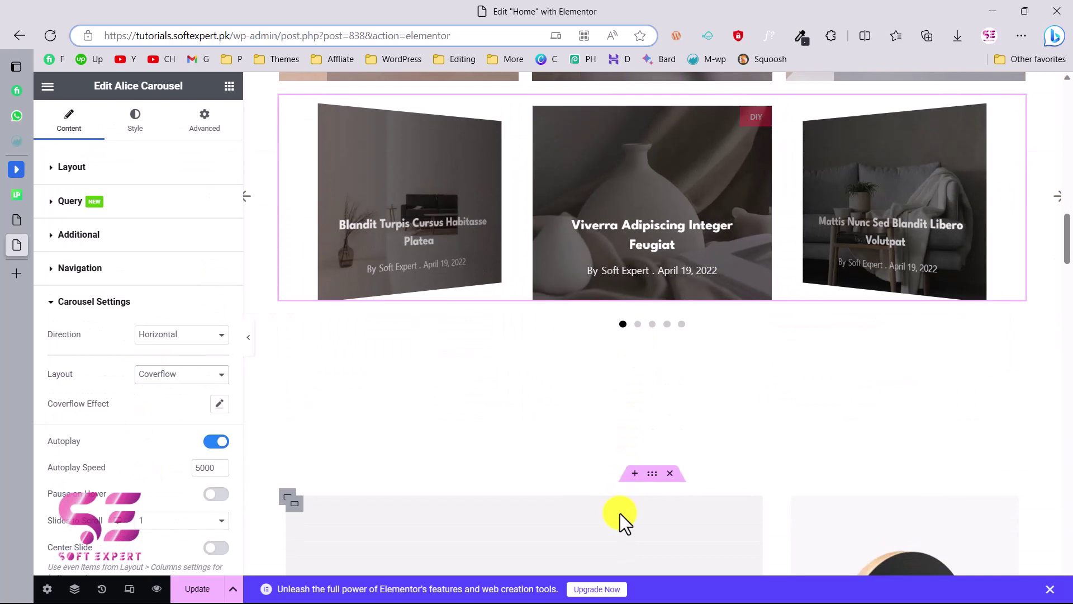
Add a section below the carousel and drop a Buzz List widget found by searching 'pos'.
left_click(636, 473)
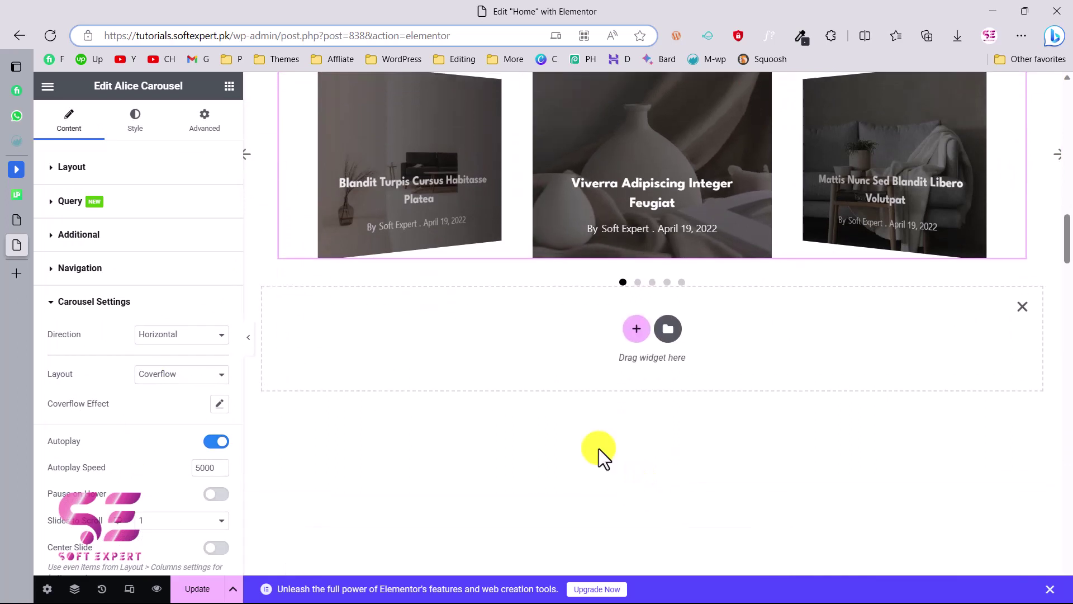
left_click(229, 86)
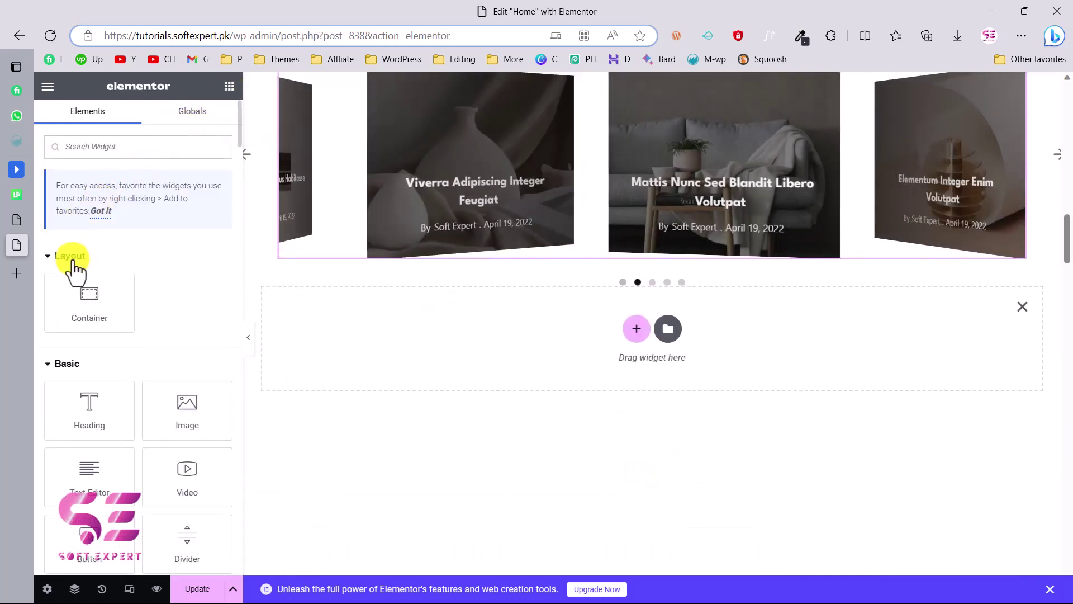
left_click(144, 140)
type("pos")
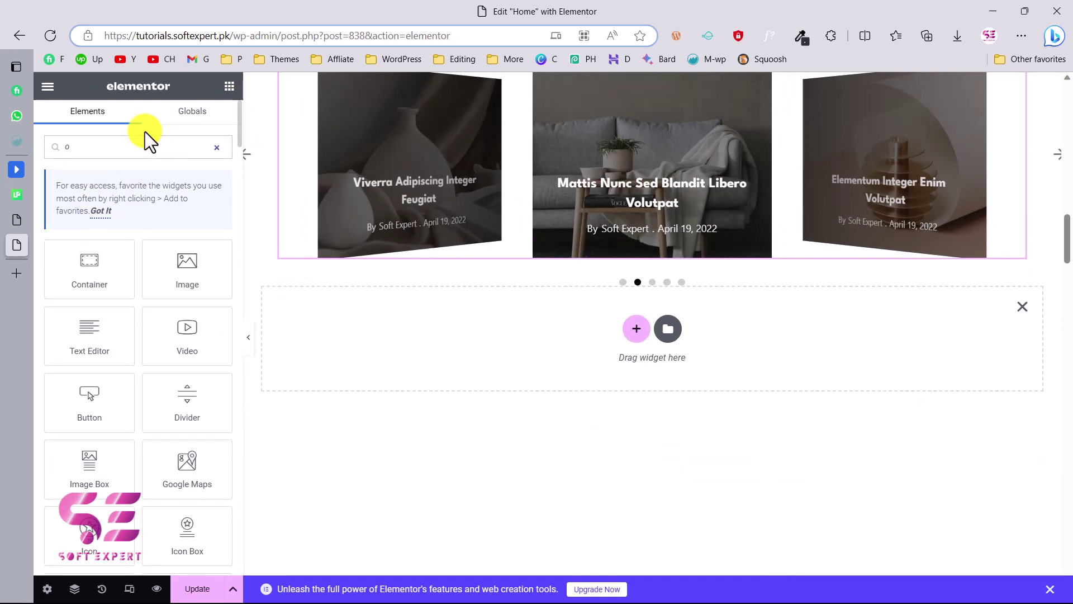
scroll(129, 317, "down", 1)
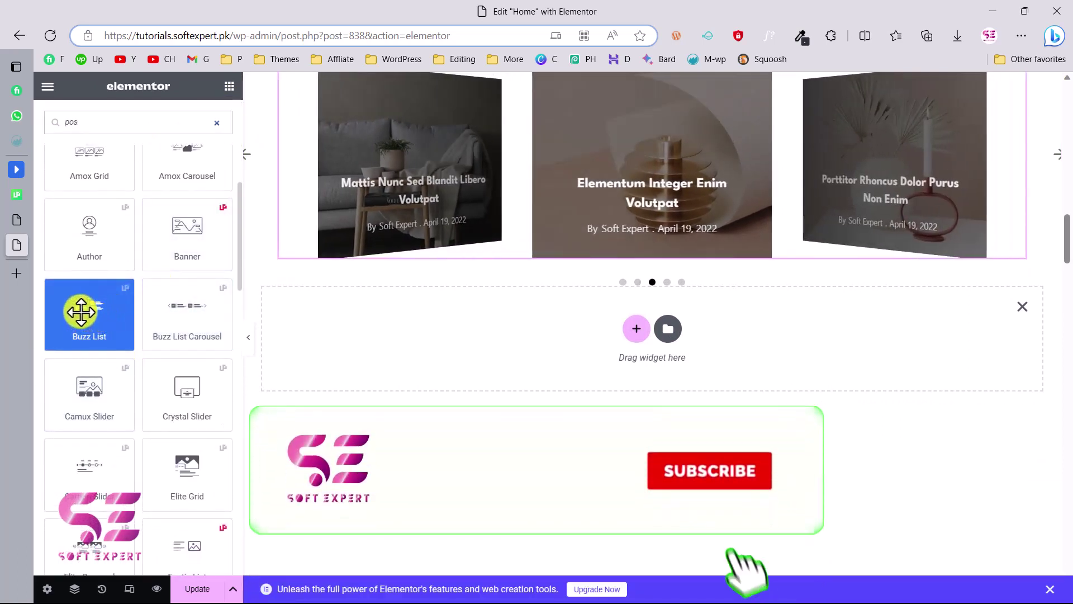
left_click_drag(87, 317, 589, 323)
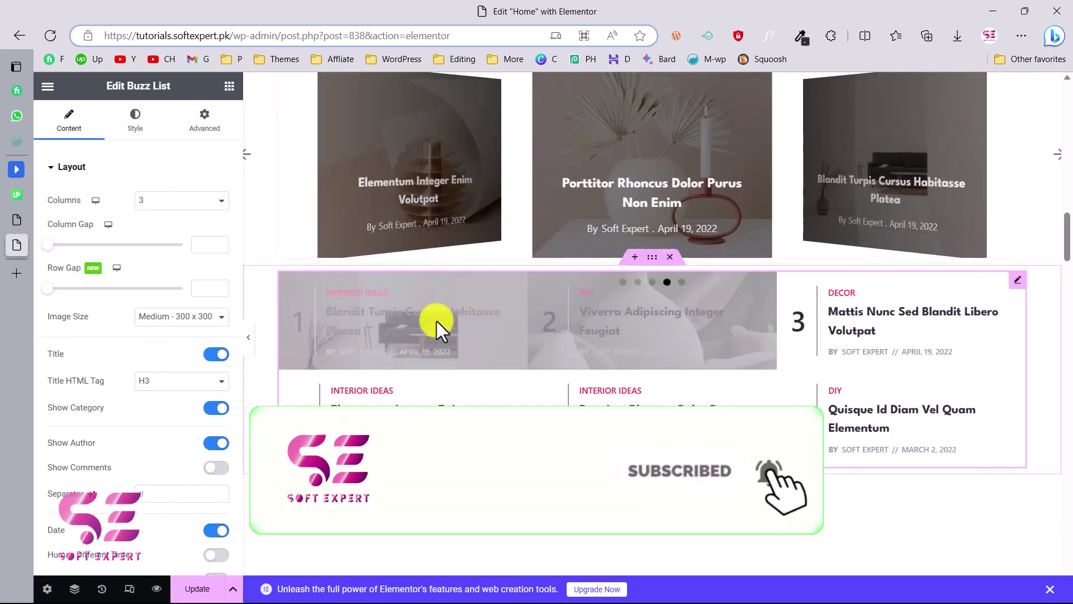
scroll(628, 420, "down", 3)
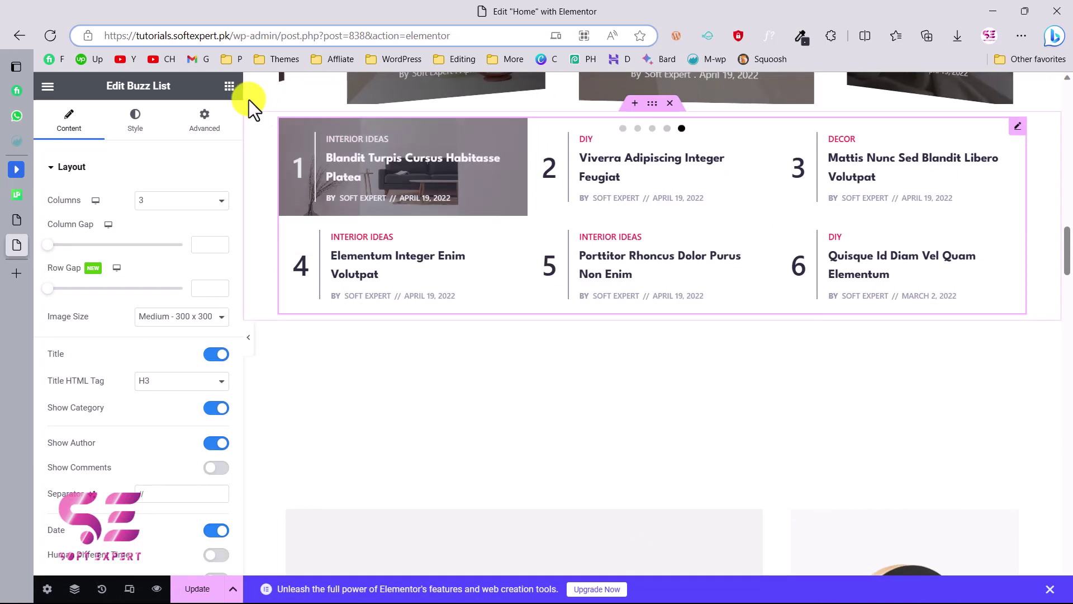
left_click(229, 86)
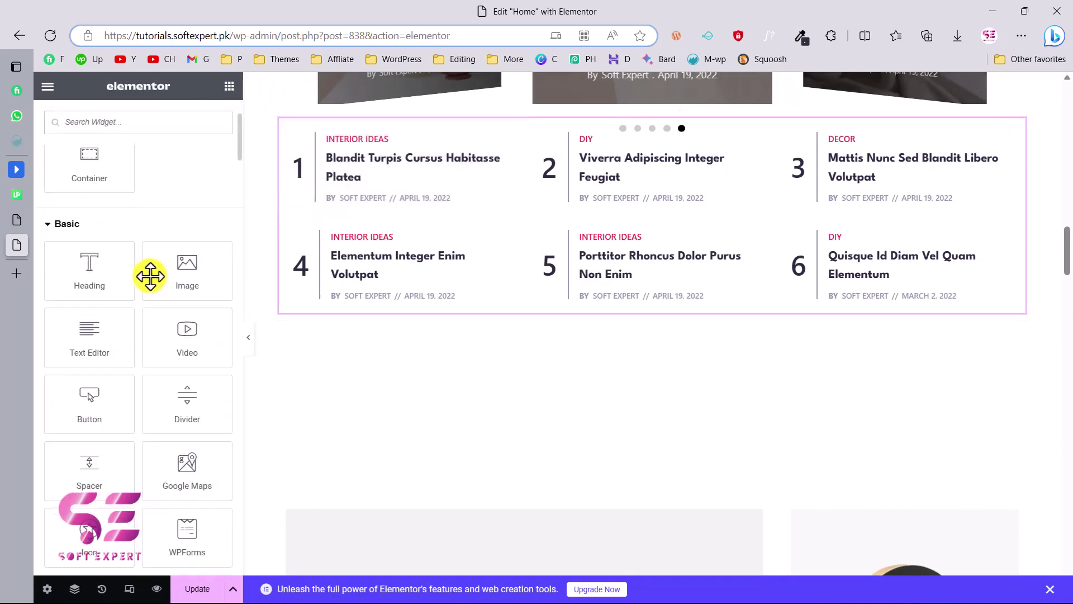
Search the widgets for 'post' and insert a Crystal Slider below the Buzz List.
type("post")
scroll(179, 335, "down", 1)
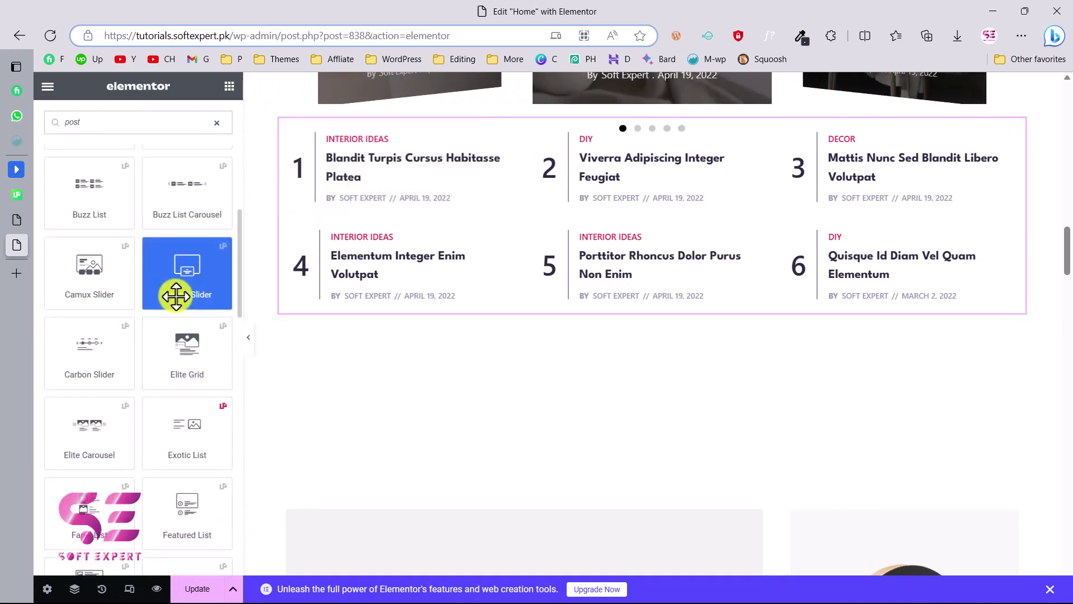
left_click_drag(513, 398, 513, 398)
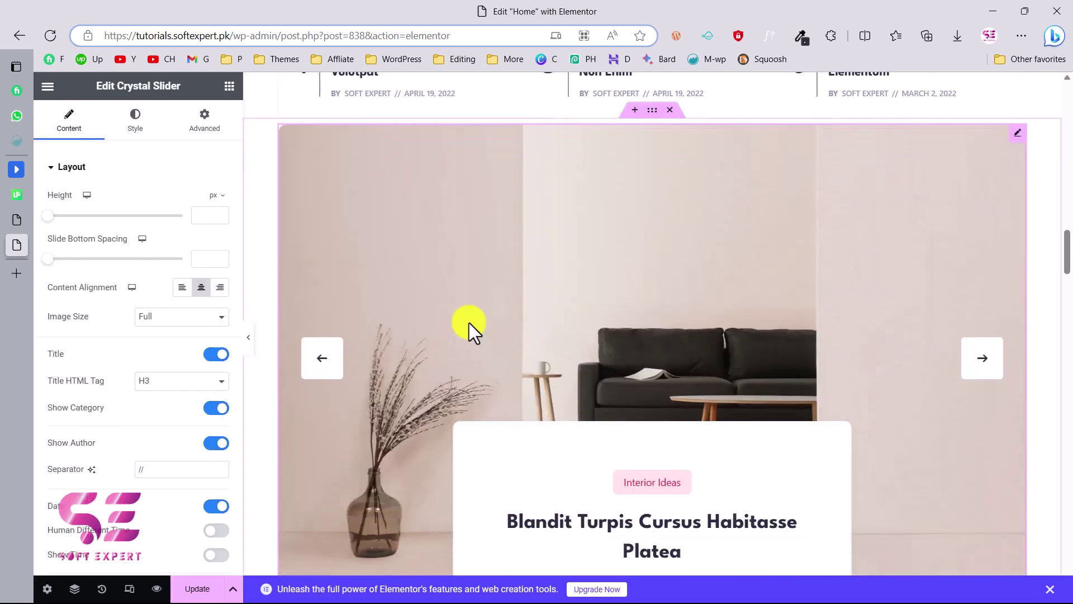
scroll(581, 337, "down", 1)
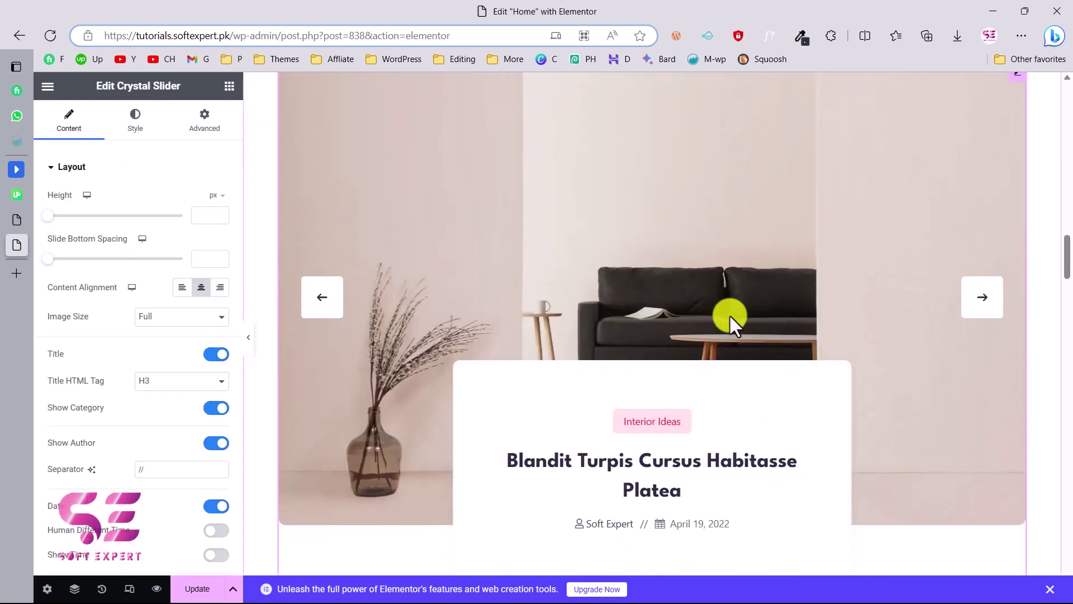
scroll(729, 314, "up", 1)
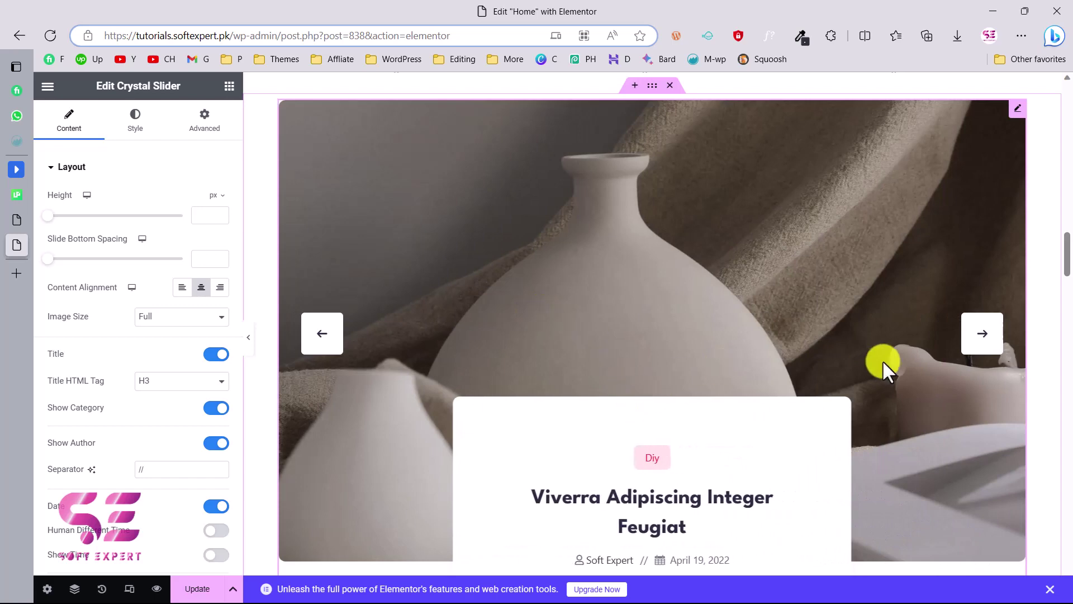
Advance the Crystal Slider twice to preview its large post slides.
left_click(980, 342)
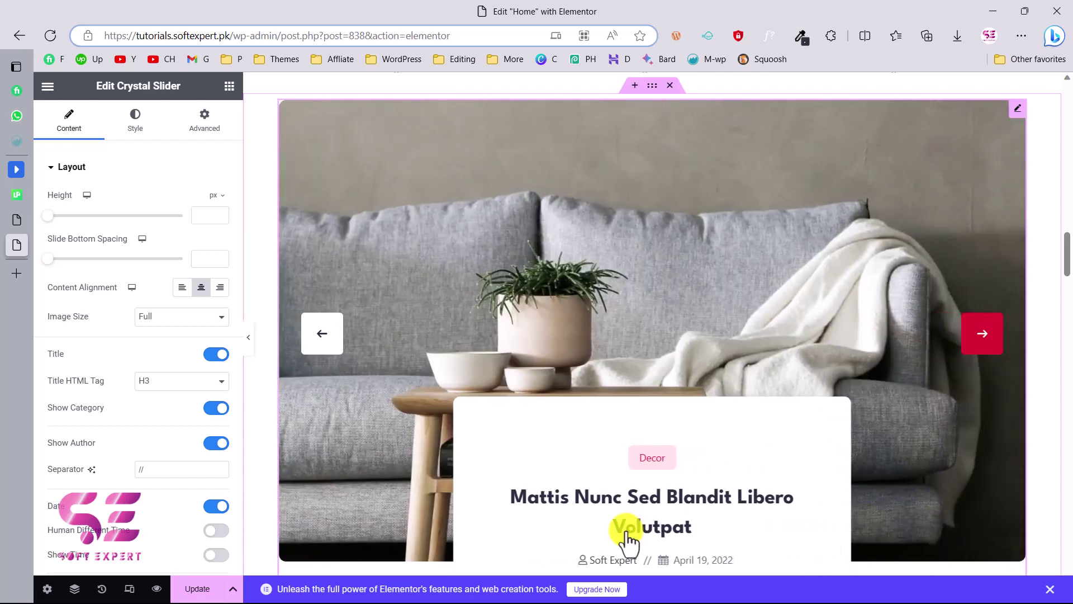
left_click(985, 333)
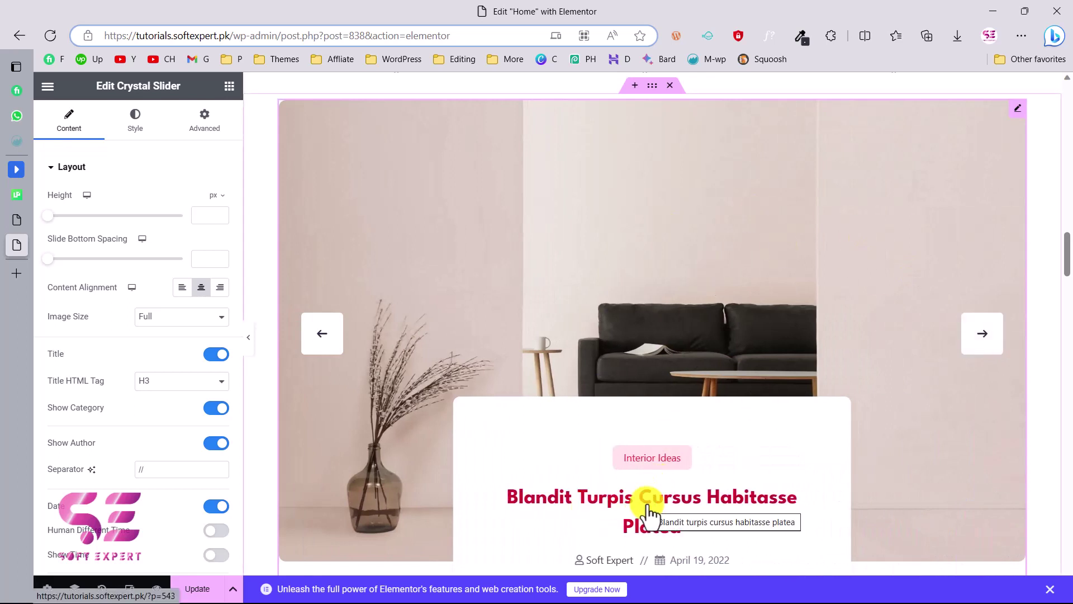
scroll(666, 470, "down", 1)
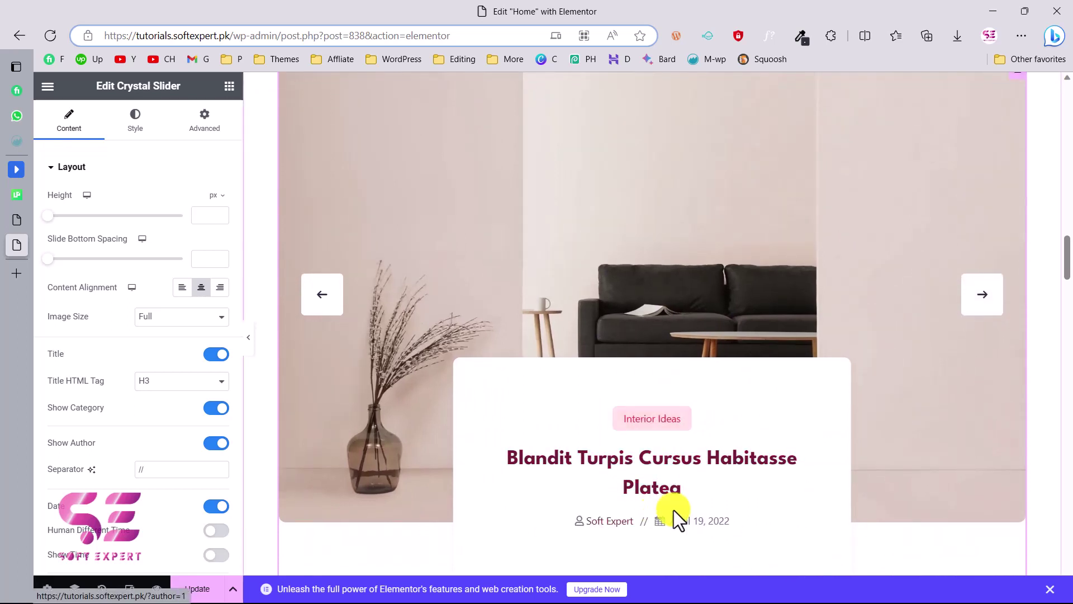
scroll(559, 384, "up", 3)
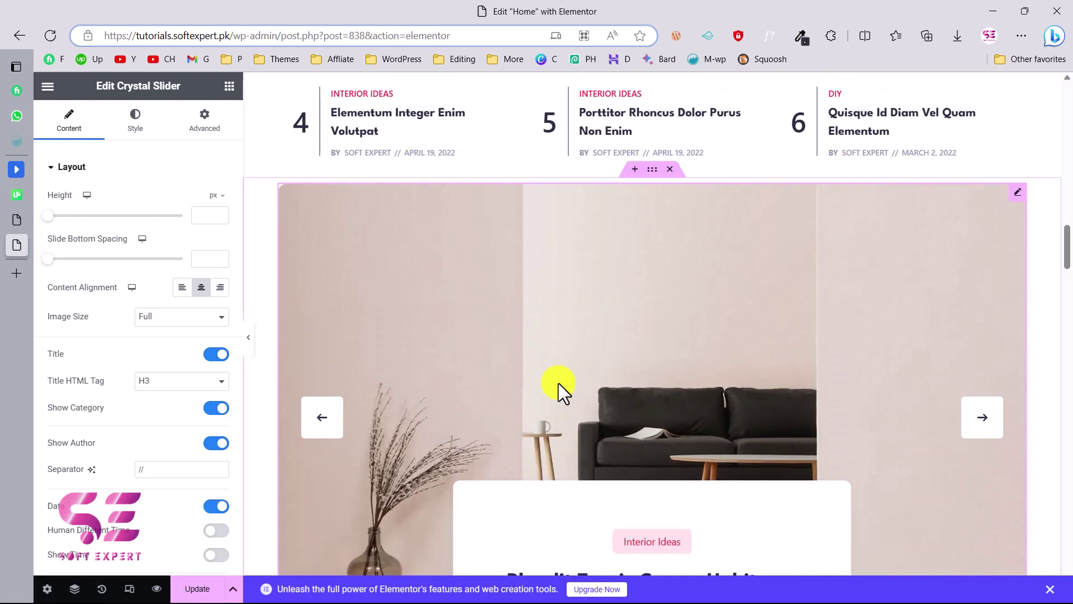
scroll(558, 384, "down", 3)
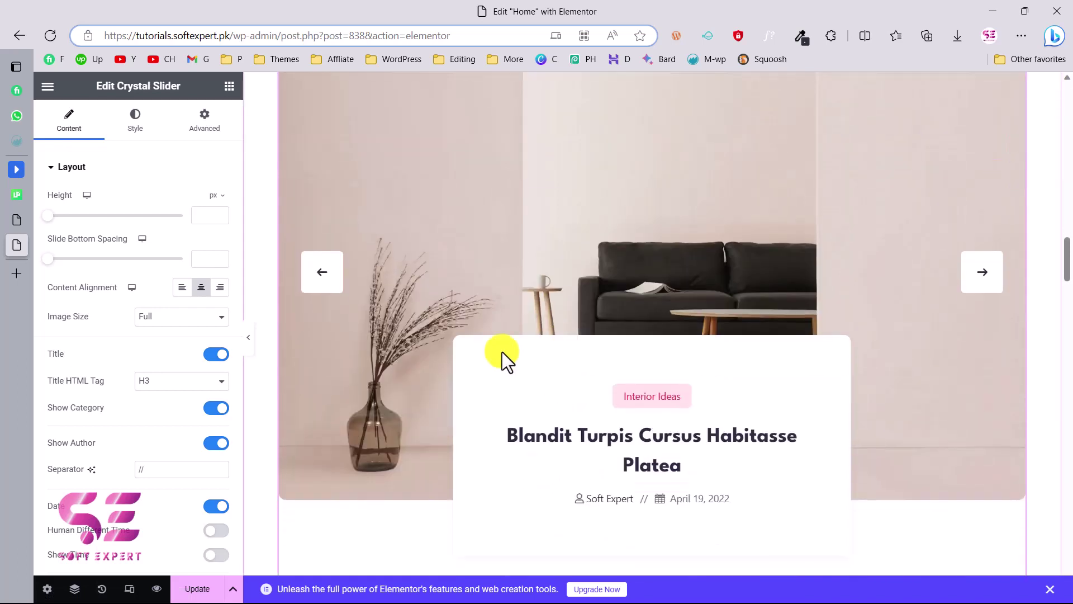
left_click(229, 87)
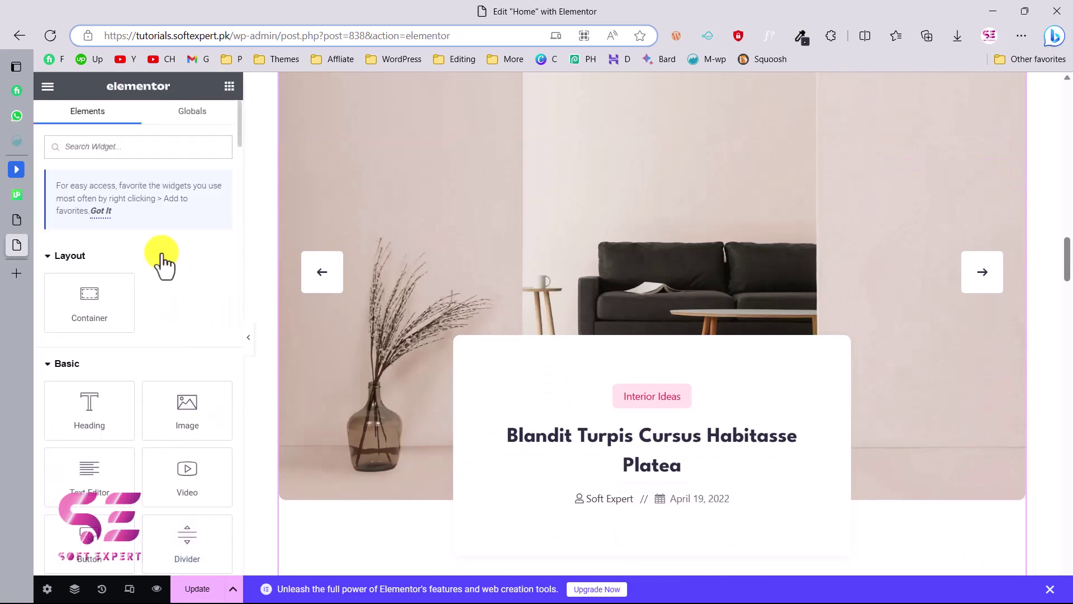
Add a new section below the Crystal Slider and drop a Ramble Grid of post cards into it.
left_click(148, 148)
type("post")
scroll(187, 296, "down", 5)
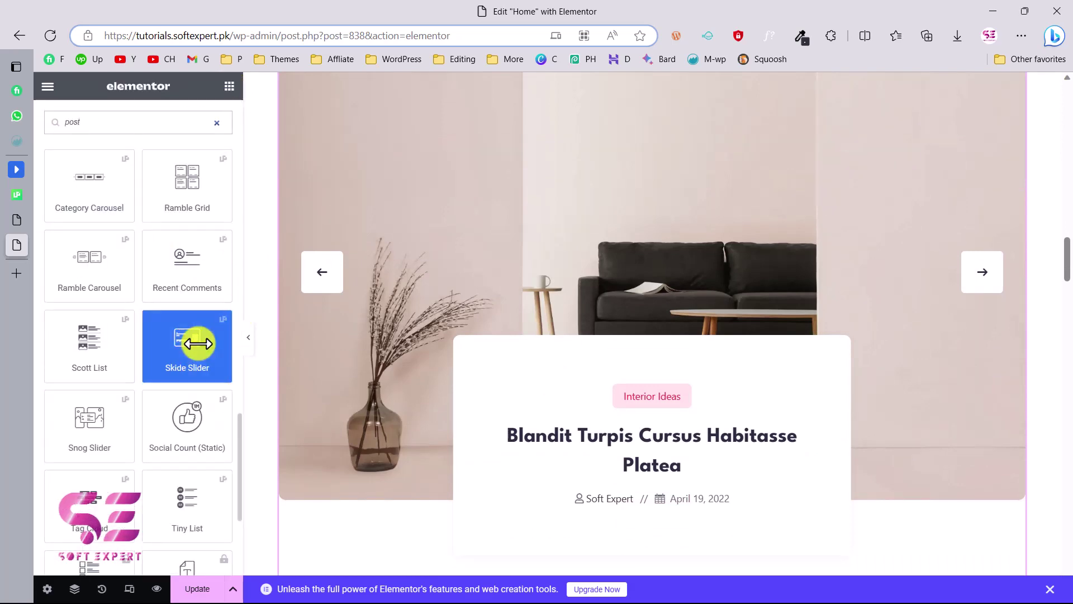
scroll(379, 287, "down", 6)
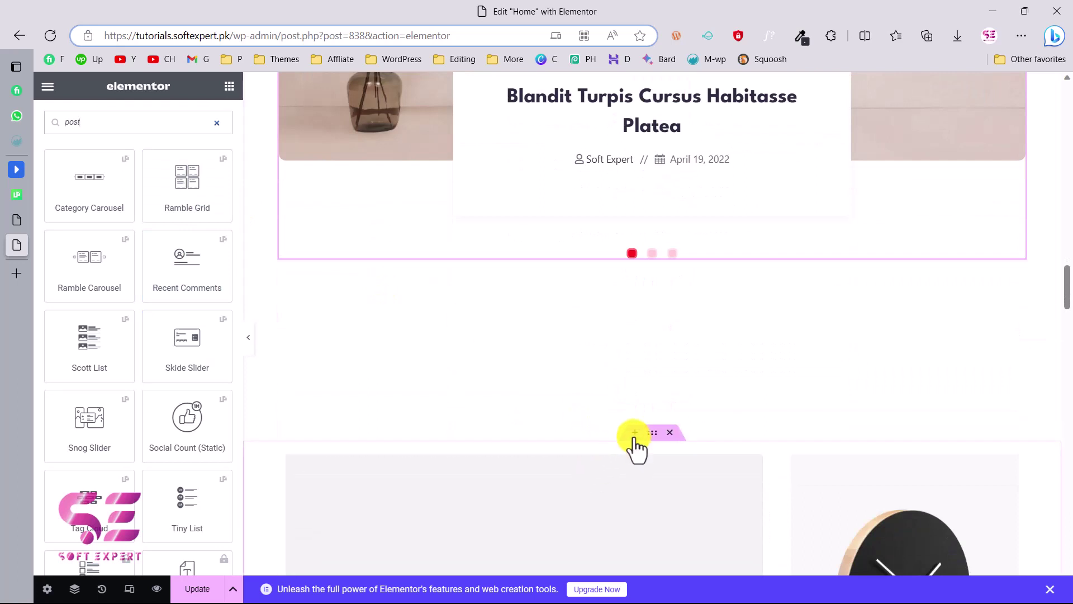
left_click(635, 433)
left_click_drag(187, 185, 361, 317)
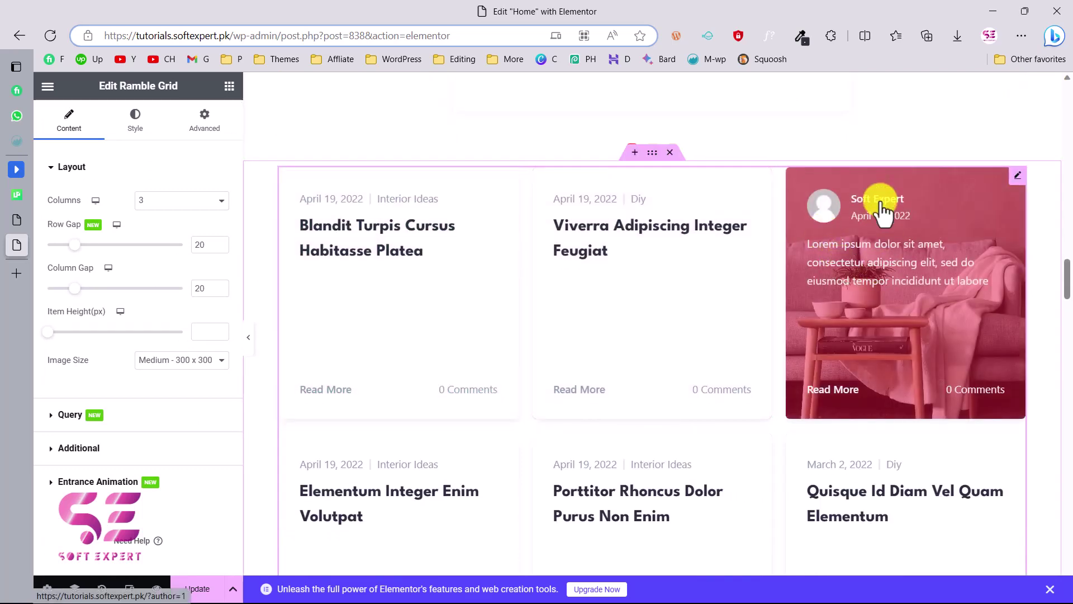
scroll(882, 224, "down", 8)
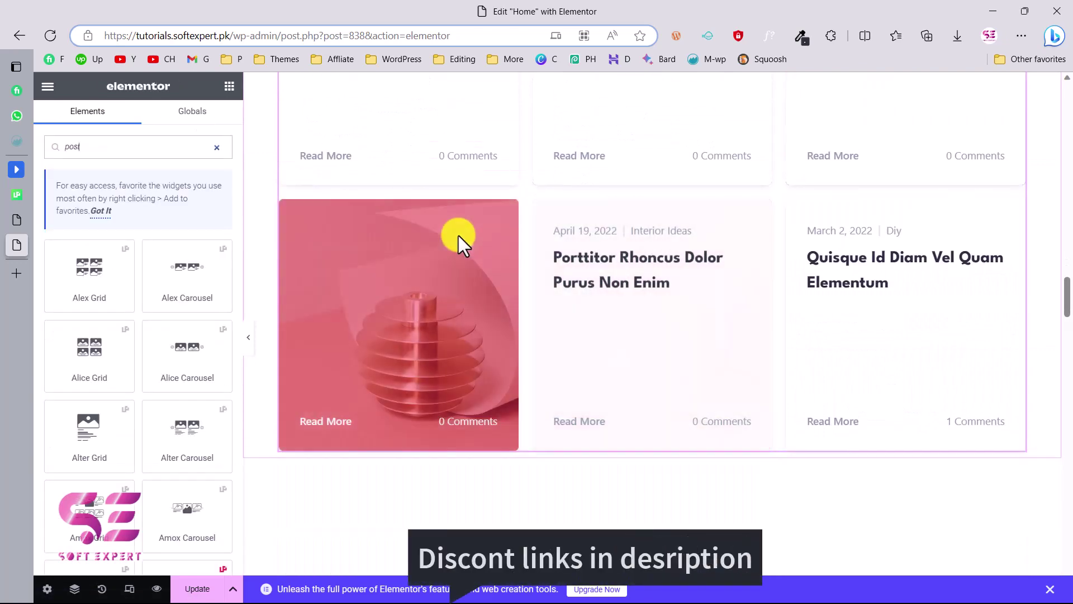
Insert a Paradox Slider widget below the Ramble Grid.
scroll(182, 341, "down", 6)
scroll(182, 342, "down", 12)
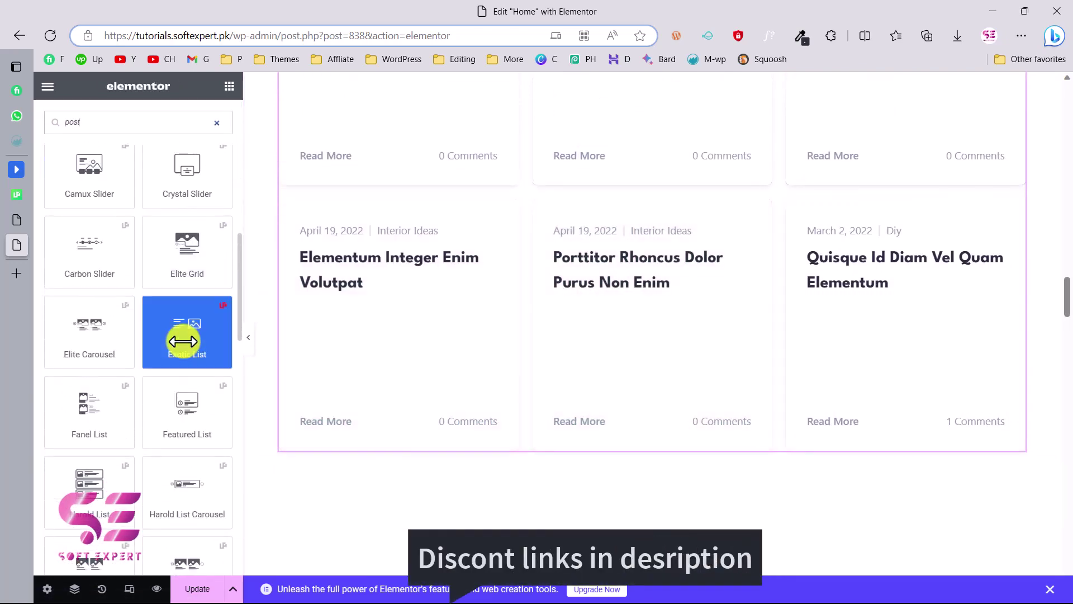
scroll(183, 342, "up", 1)
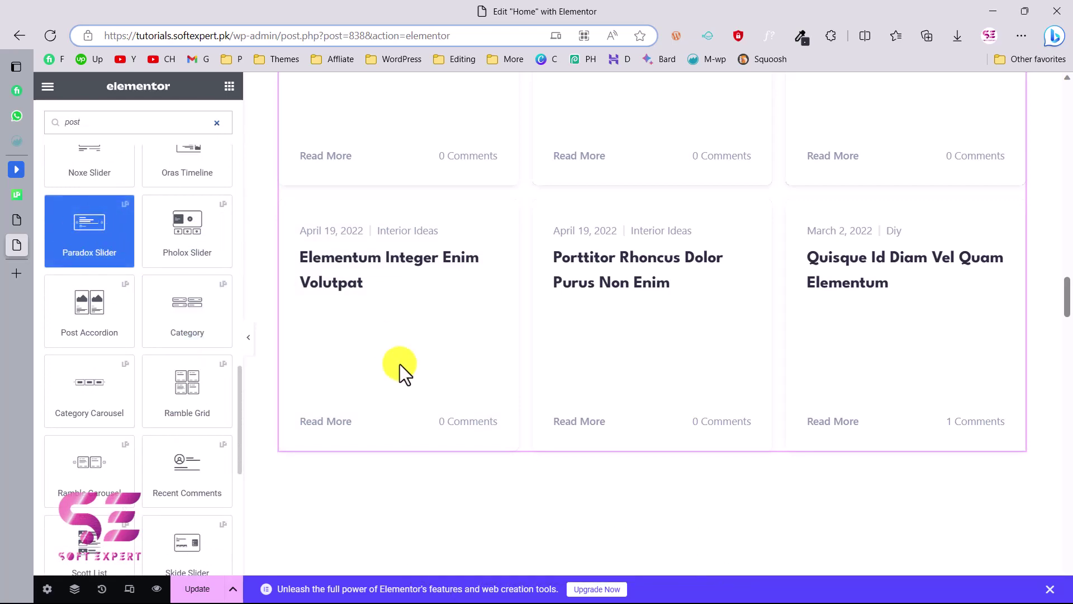
left_click_drag(400, 364, 400, 364)
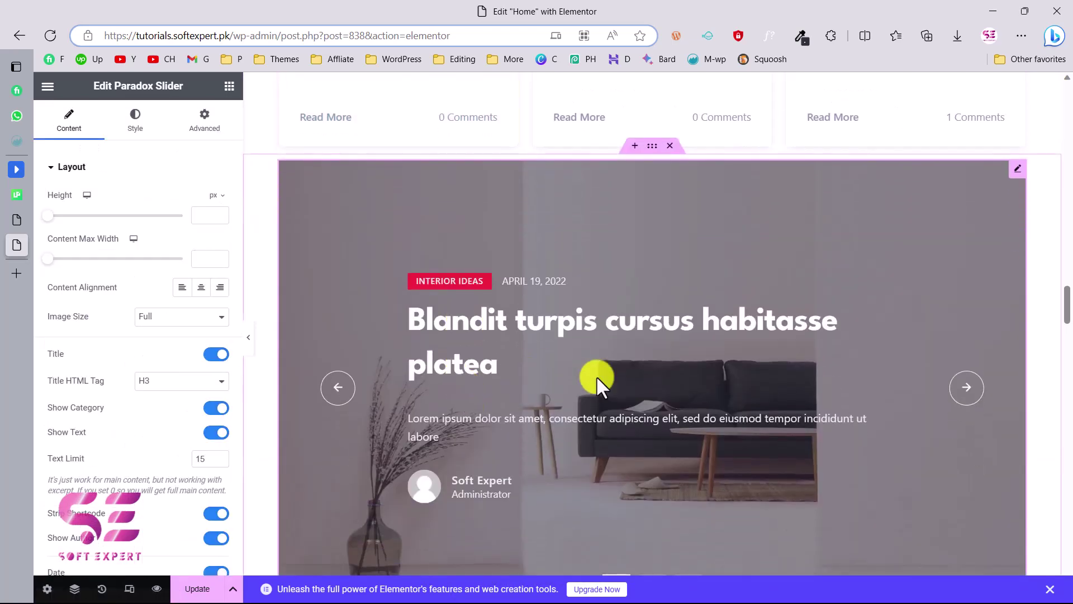
Test the Paradox Slider's arrows and dots, moving between the first three posts.
left_click(966, 348)
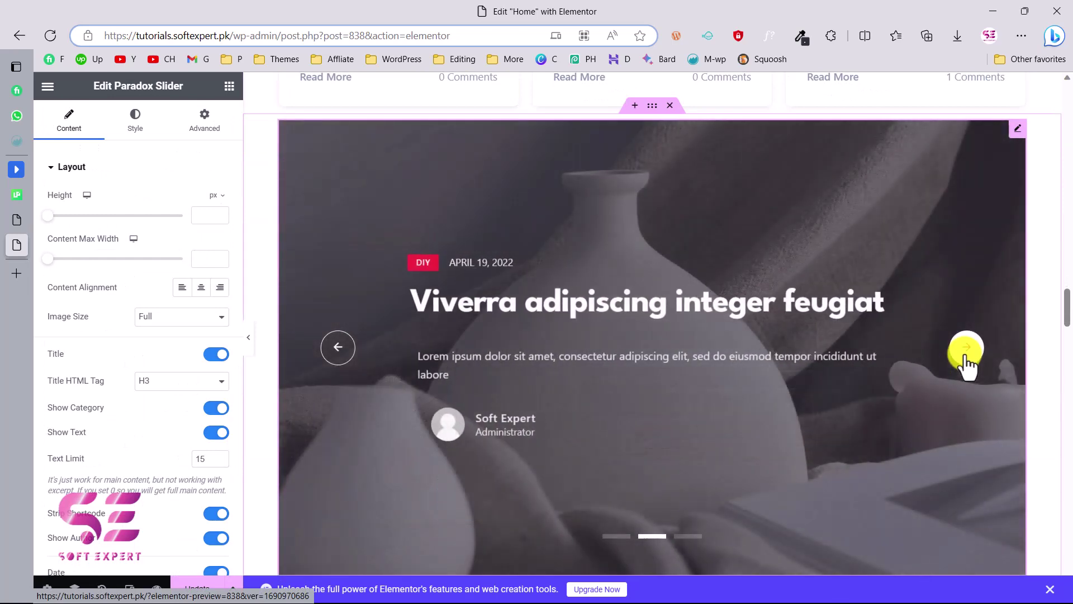
left_click(966, 347)
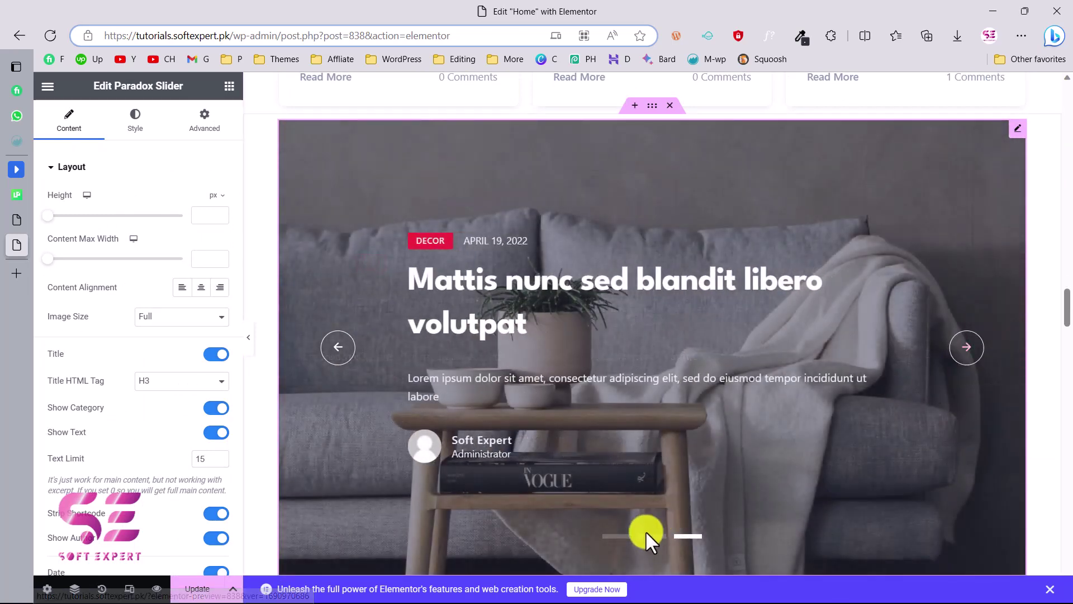
left_click(651, 537)
left_click(617, 536)
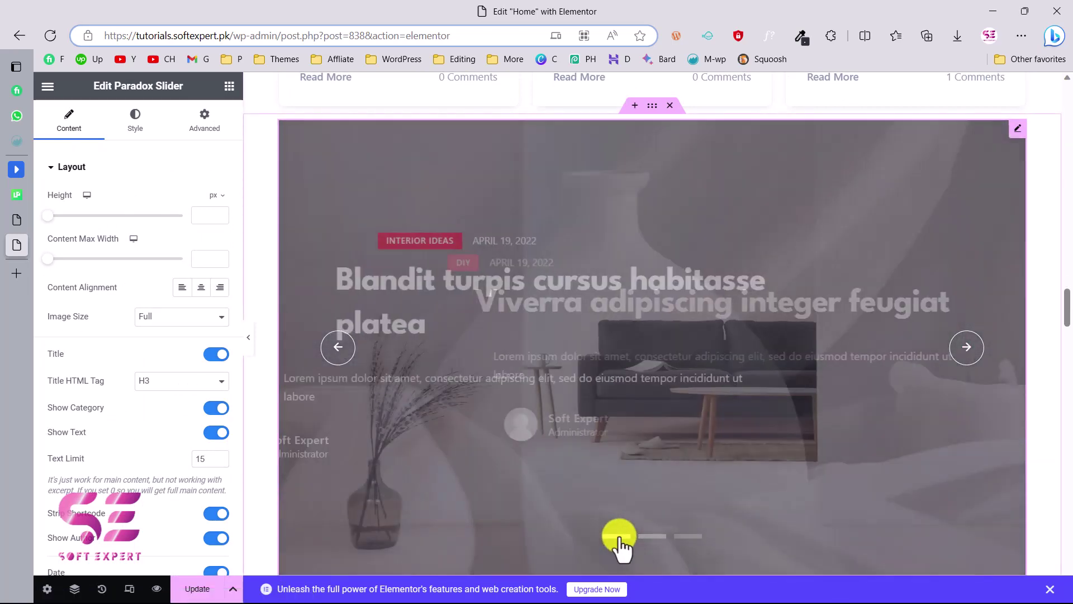
left_click(338, 348)
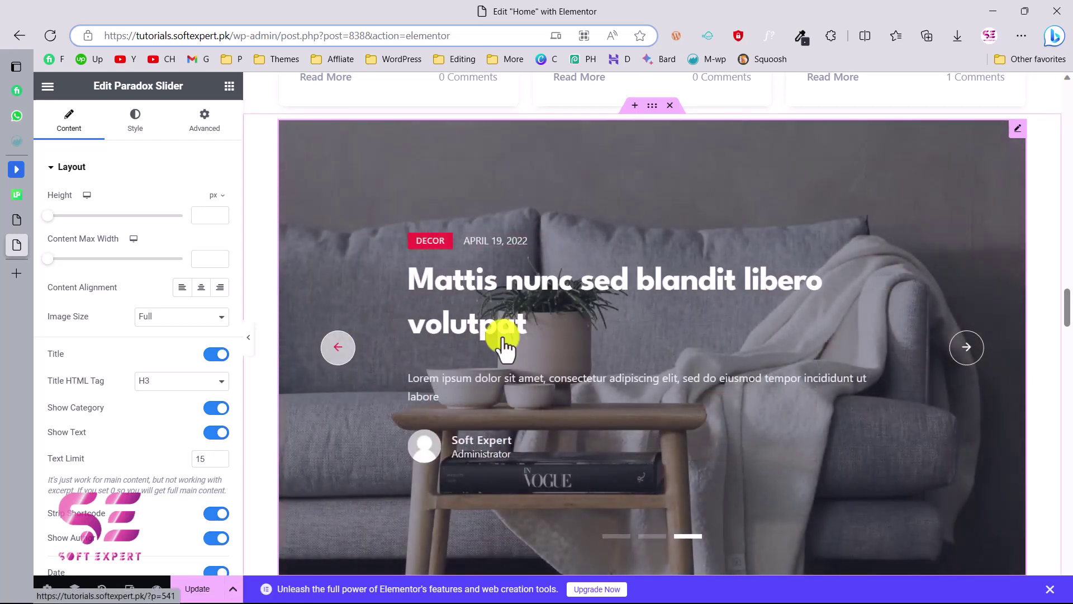
scroll(503, 338, "up", 3)
scroll(504, 340, "up", 4)
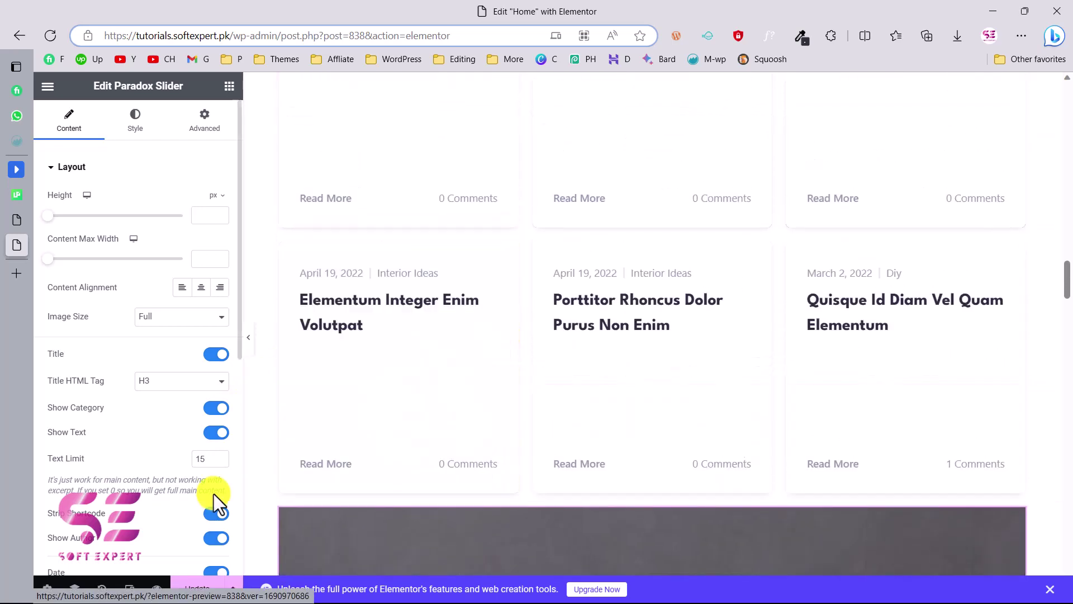
scroll(378, 474, "down", 2)
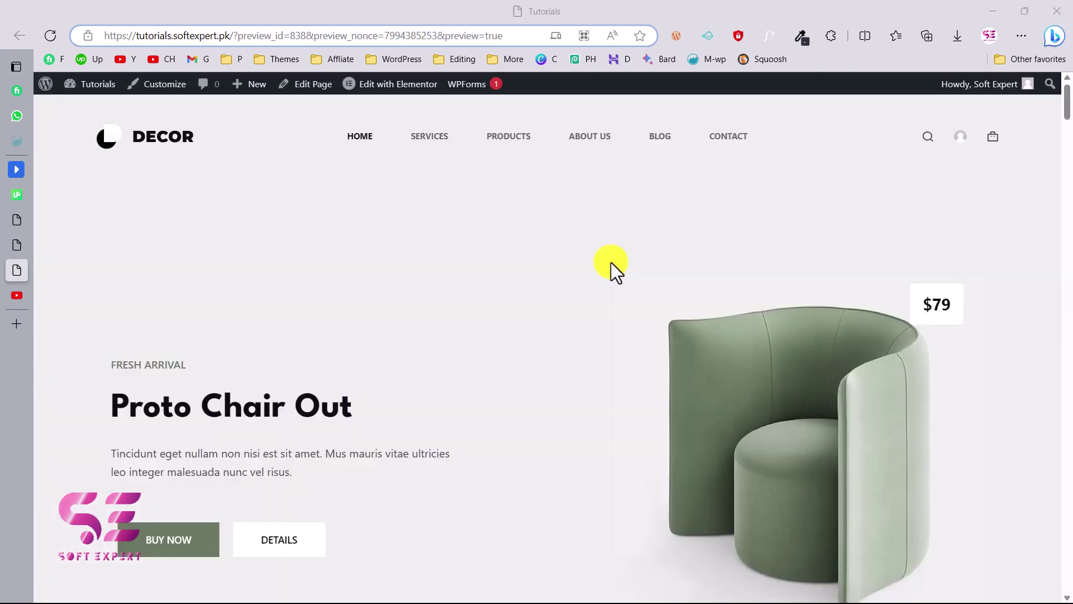
In the Home page preview, advance the image carousel twice to the Mattis post.
scroll(611, 262, "down", 15)
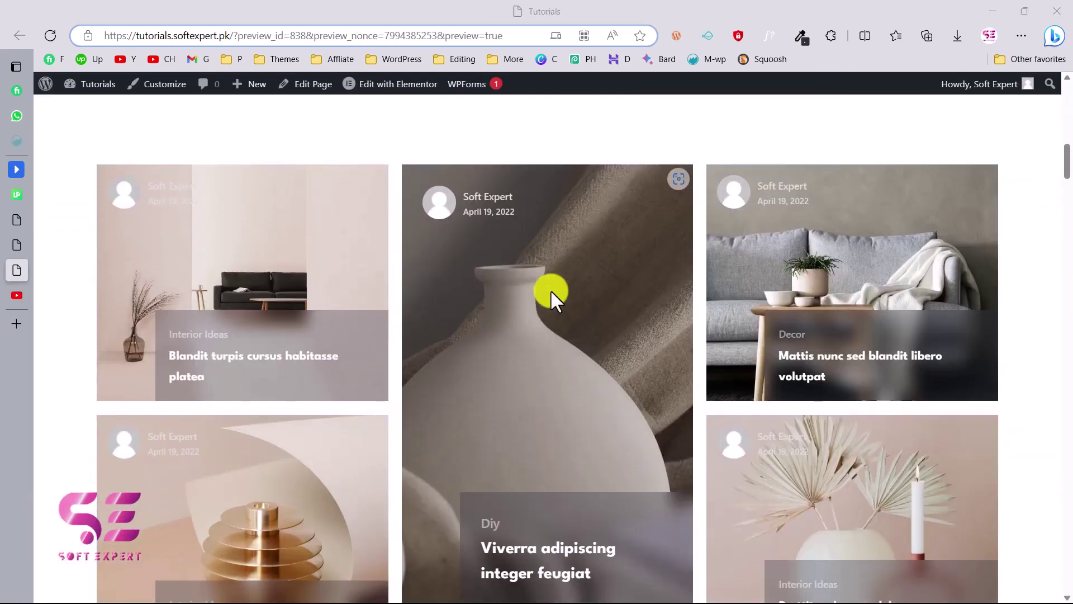
scroll(503, 342, "down", 2)
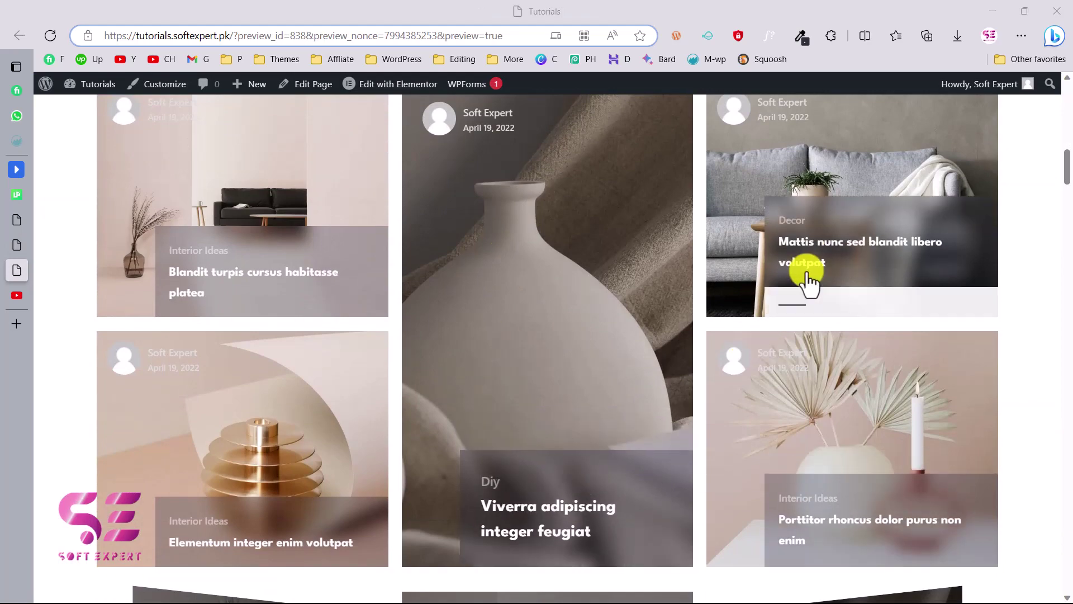
scroll(565, 370, "down", 5)
left_click_drag(538, 334, 339, 328)
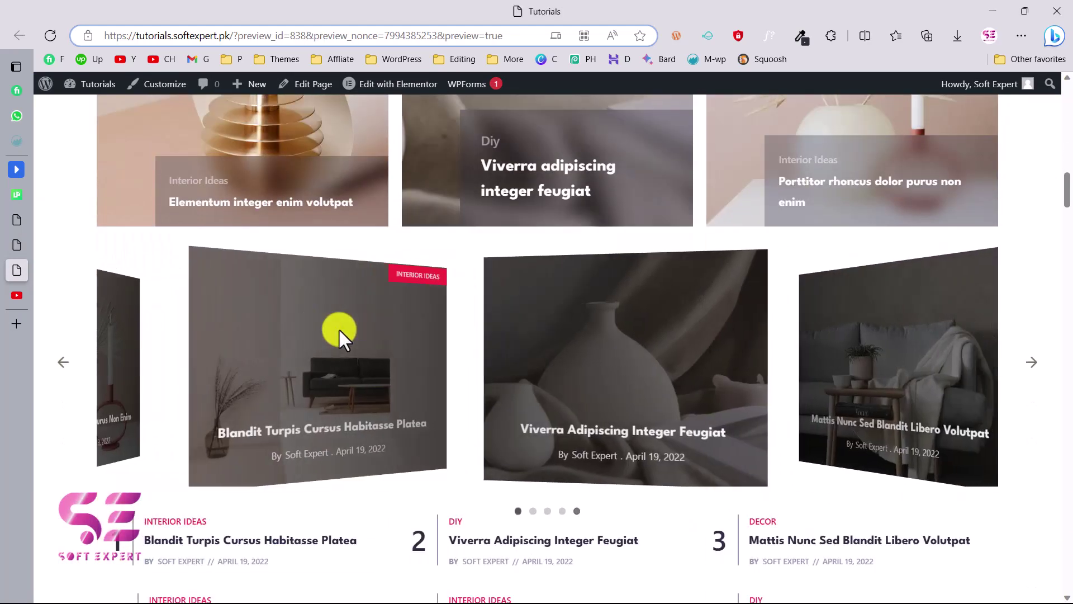
scroll(339, 327, "down", 3)
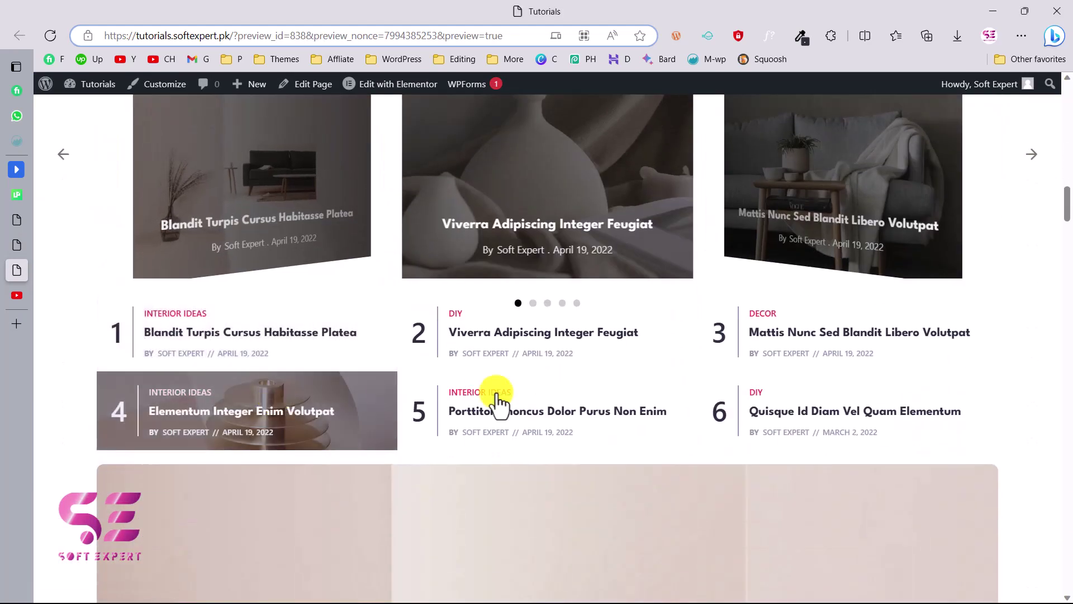
scroll(510, 402, "down", 6)
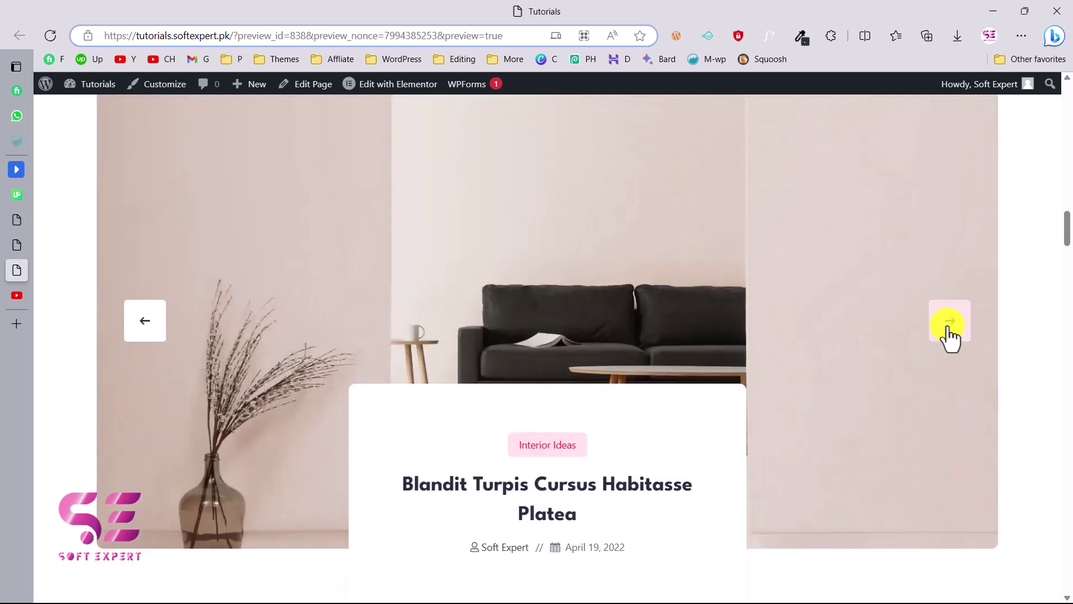
left_click(951, 321)
left_click(950, 322)
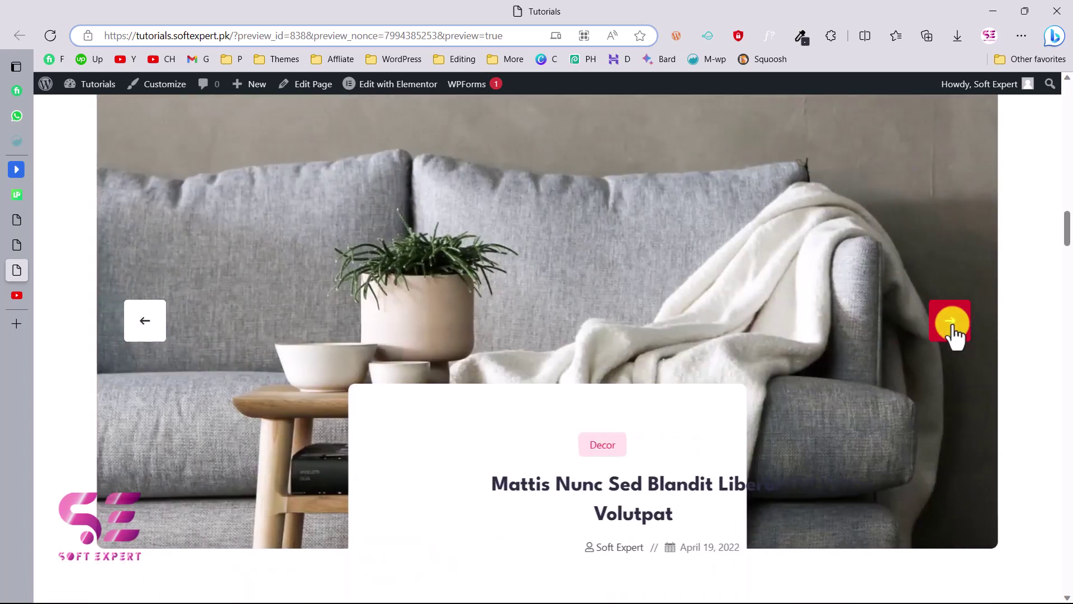
Scroll down and advance the hero slider two posts forward.
scroll(955, 334, "down", 5)
scroll(955, 334, "down", 2)
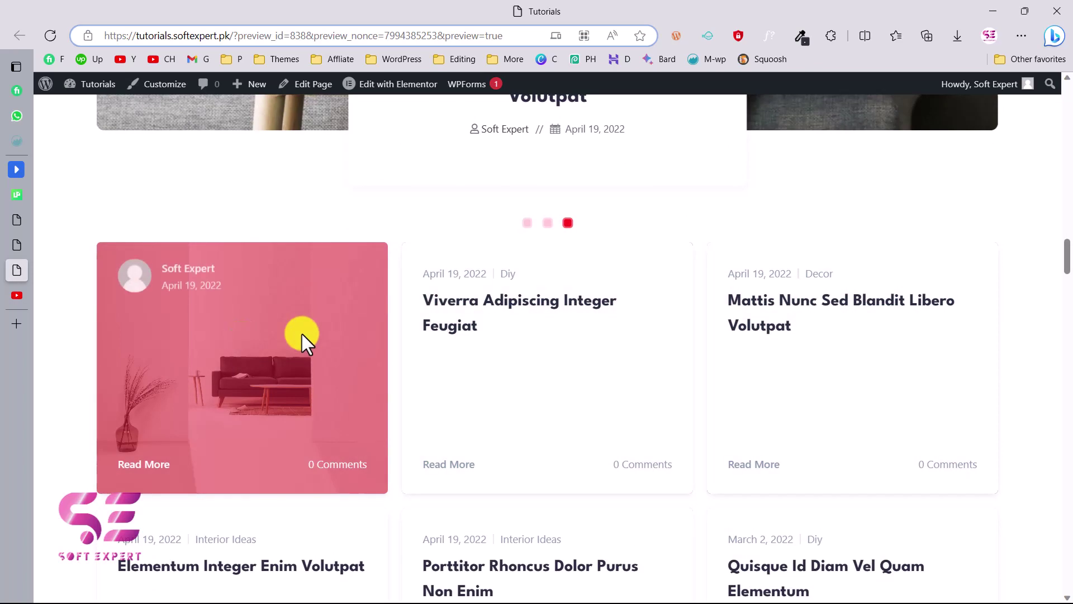
scroll(822, 338, "down", 9)
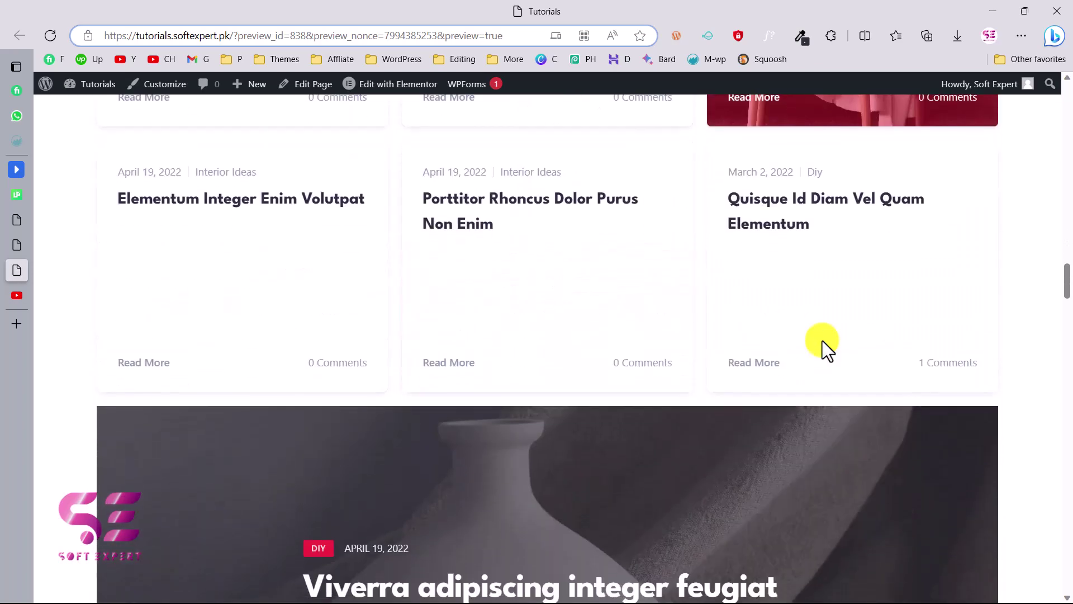
scroll(654, 352, "down", 1)
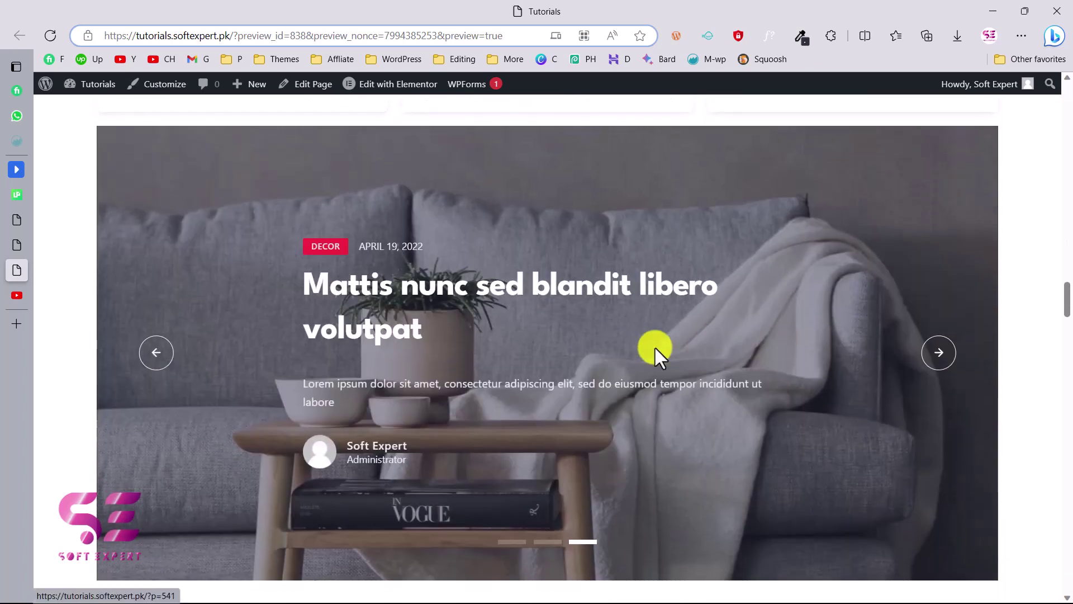
left_click(939, 358)
left_click(940, 358)
Scroll back through the preview to view the Alex Grid, Alice Carousel and Buzz List.
scroll(943, 374, "up", 3)
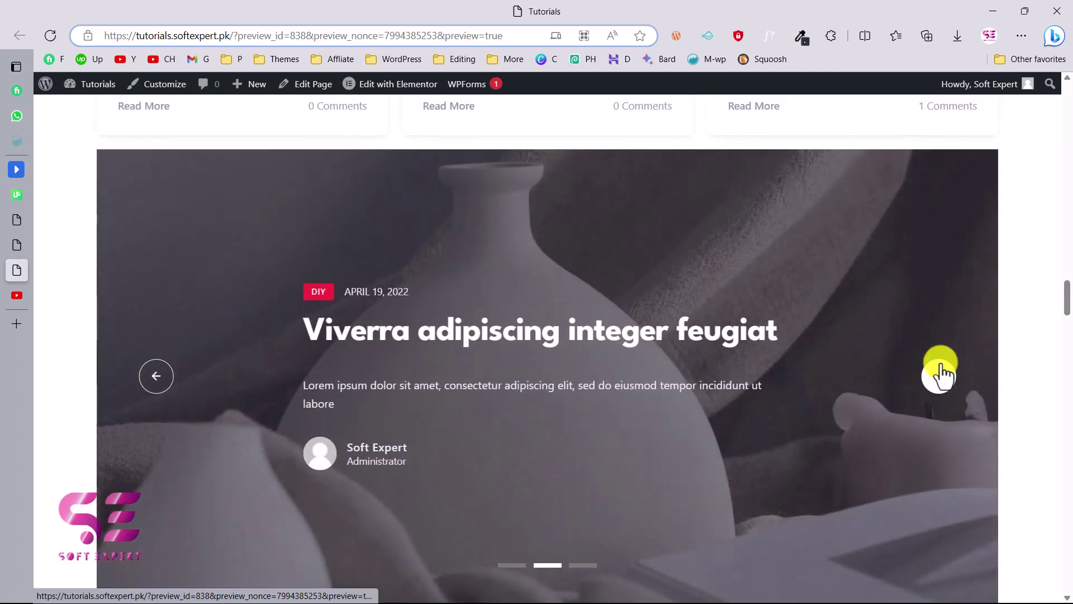
scroll(942, 374, "up", 15)
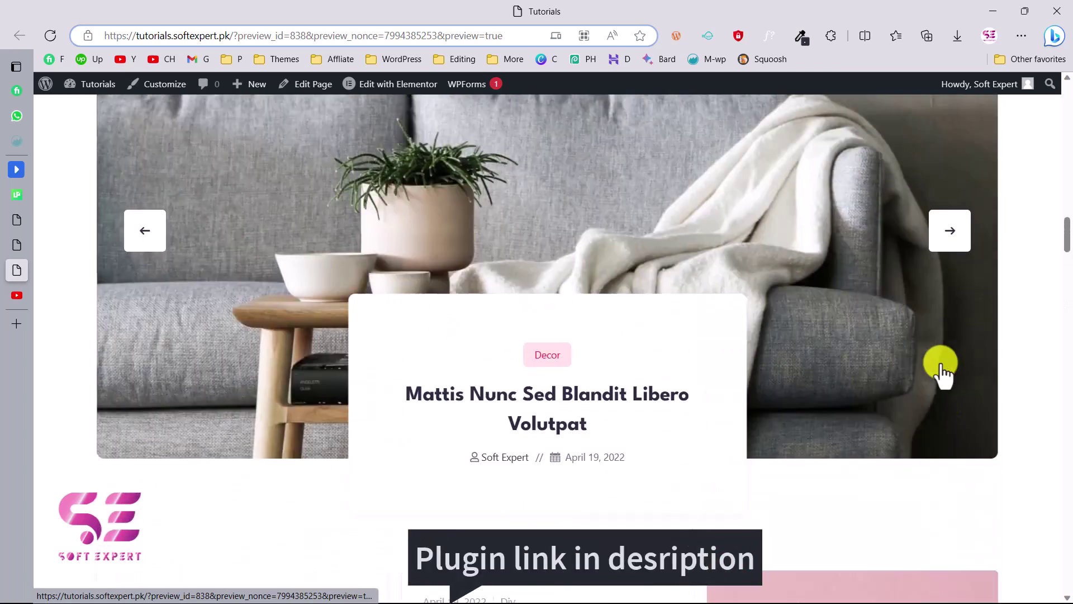
scroll(943, 373, "up", 8)
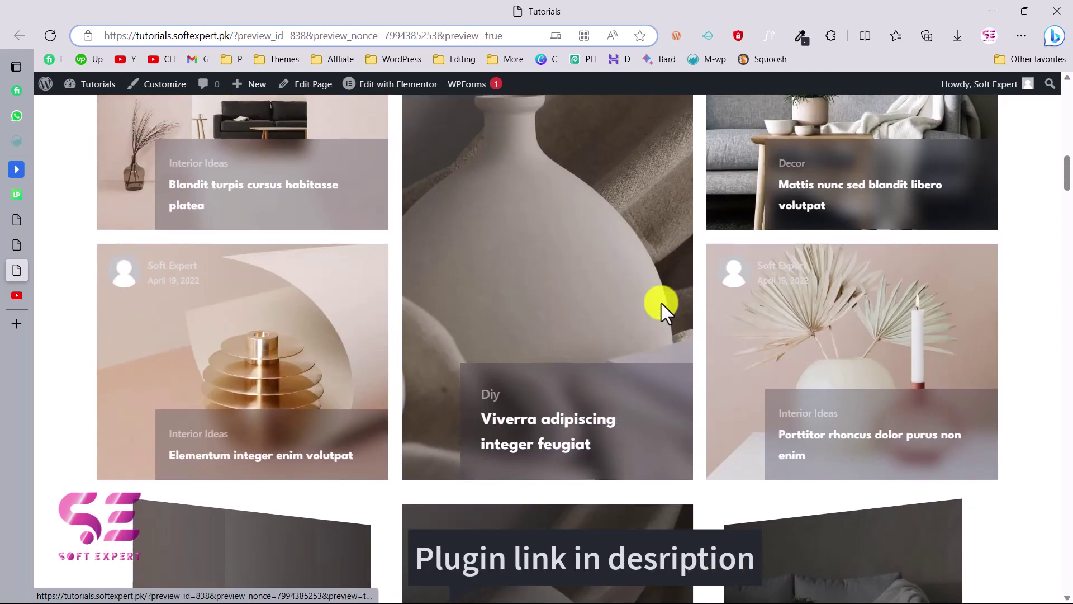
scroll(662, 302, "up", 4)
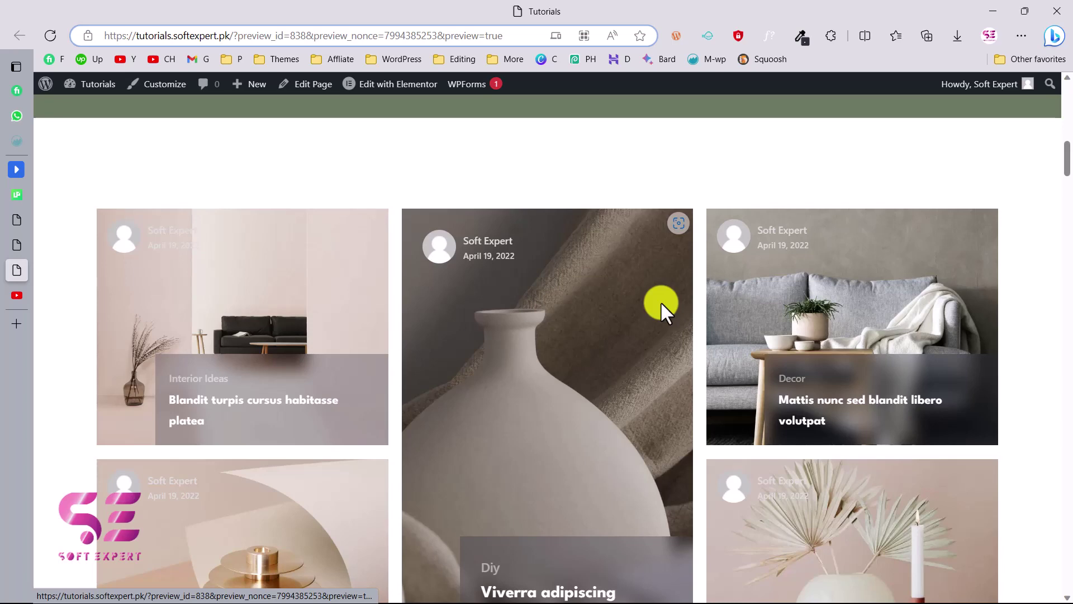
scroll(295, 173, "down", 2)
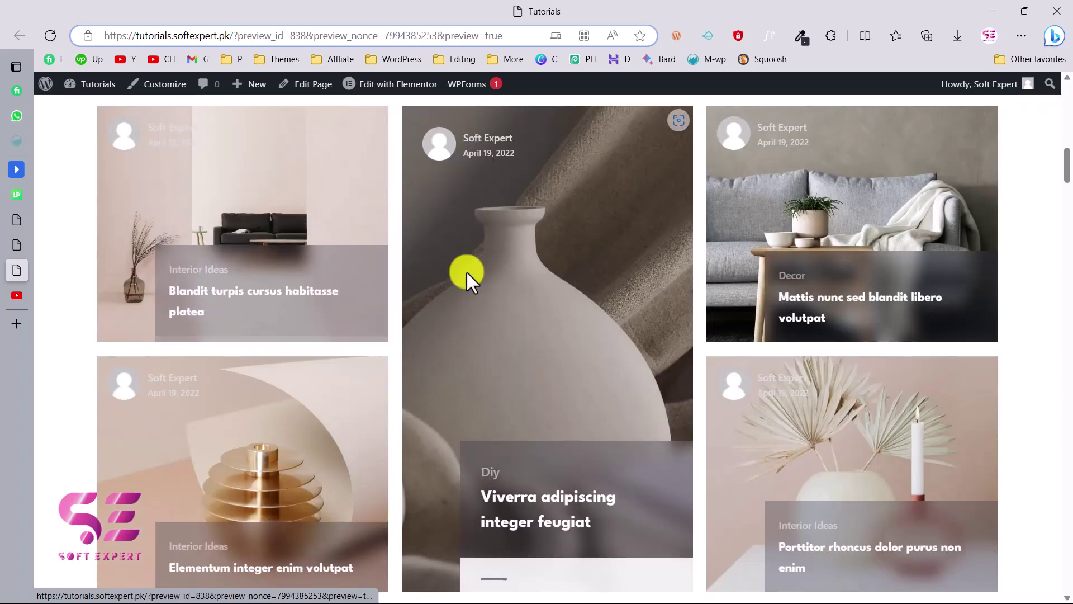
scroll(466, 271, "down", 3)
scroll(466, 271, "down", 4)
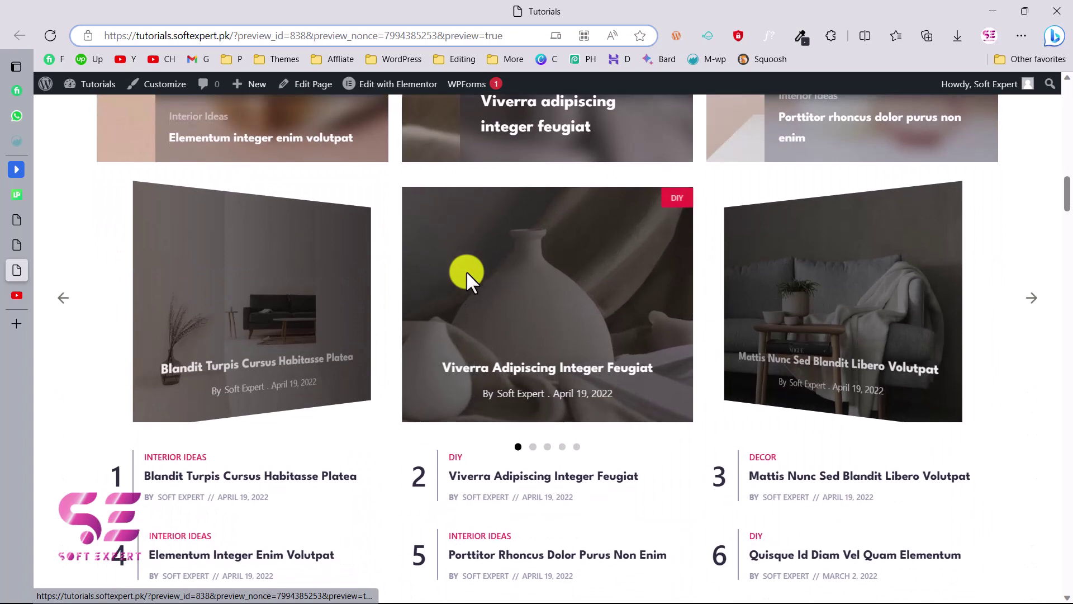
Switch to the YouTube tab and scroll down the Soft Expert channel's Videos page.
left_click(16, 295)
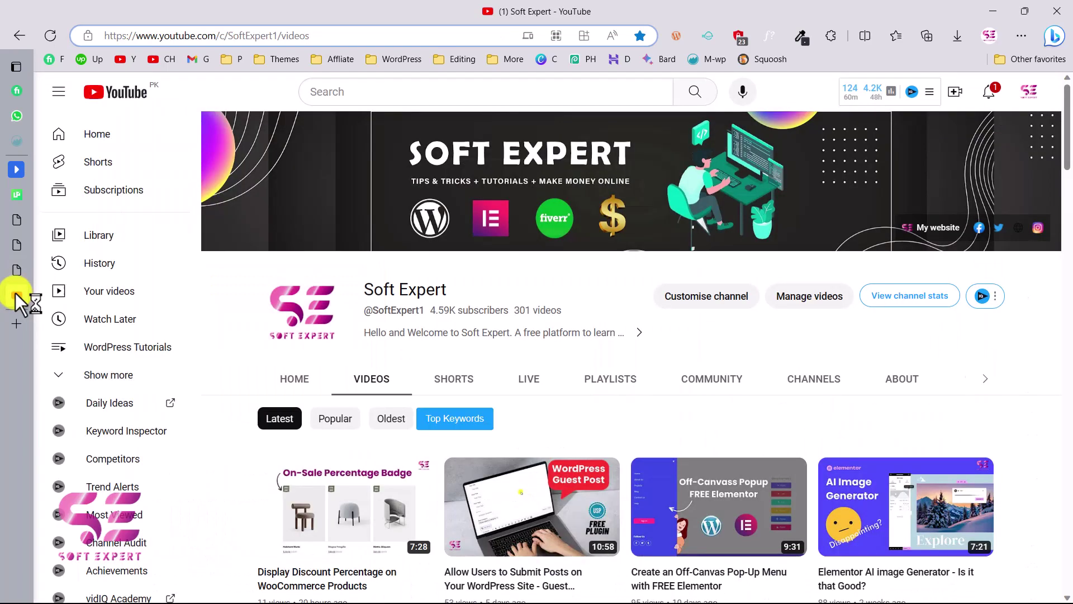
scroll(259, 348, "down", 3)
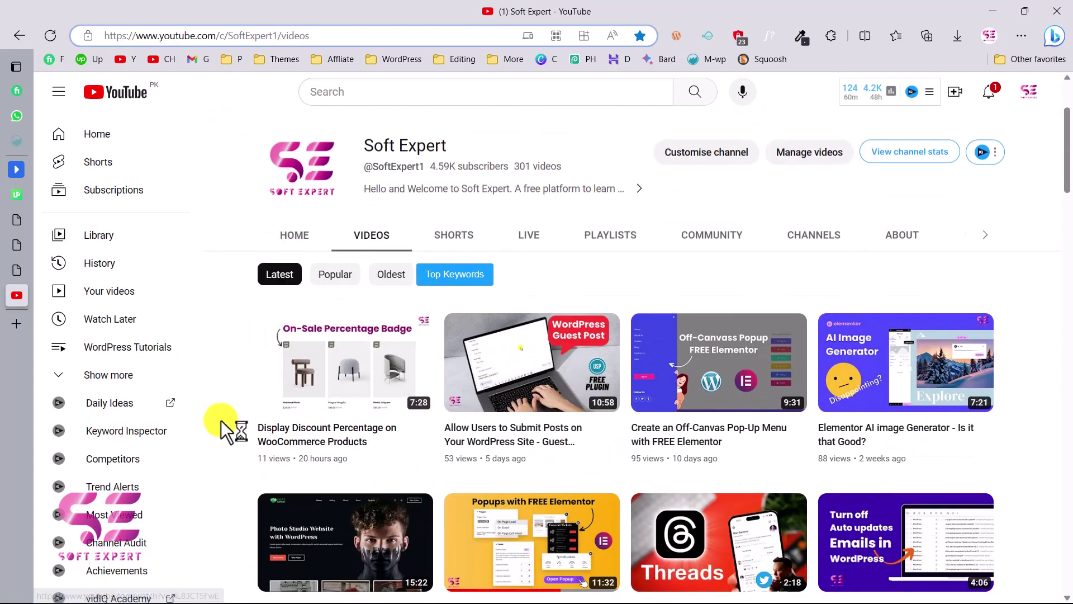
scroll(227, 428, "down", 4)
scroll(220, 420, "down", 12)
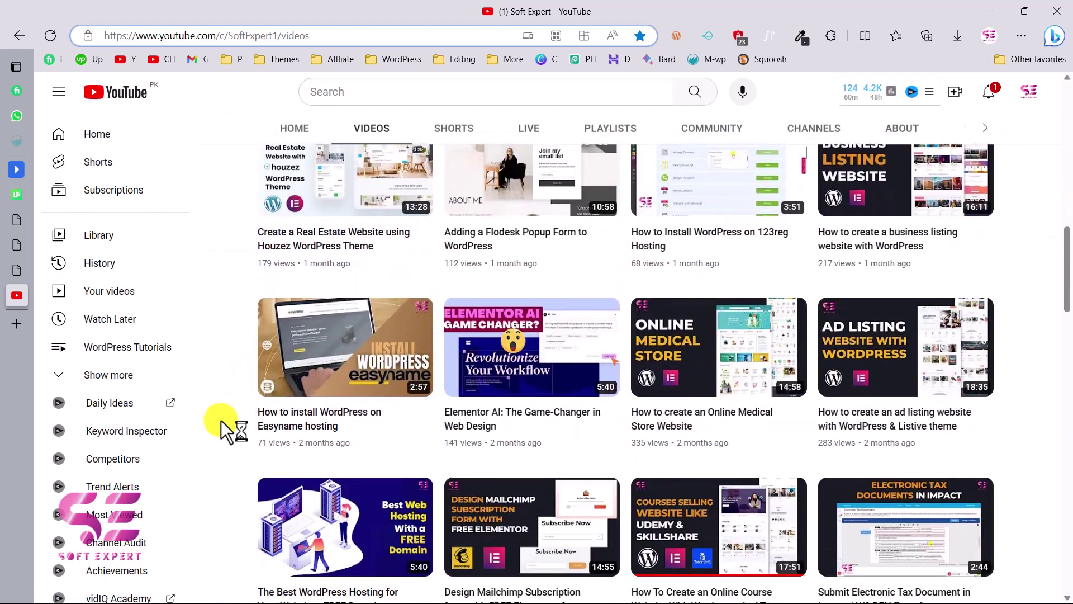
scroll(220, 420, "down", 12)
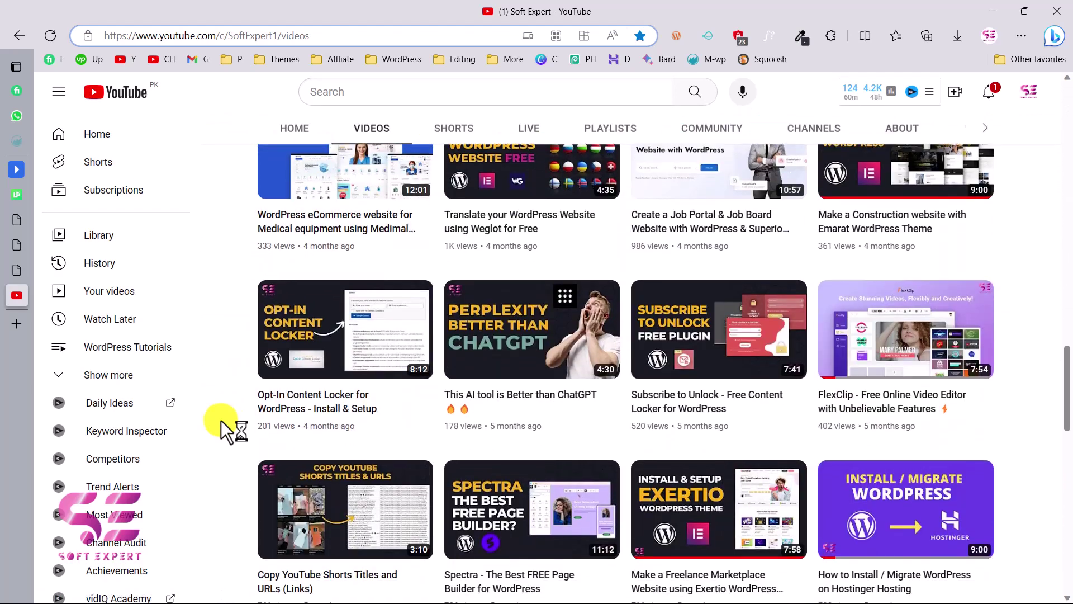
scroll(220, 420, "down", 6)
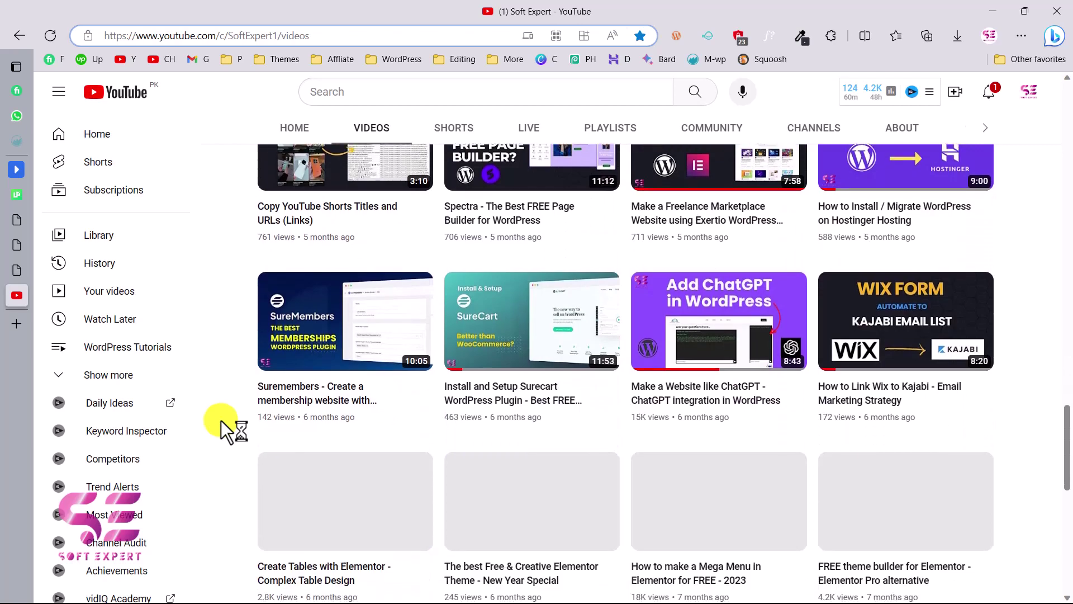
scroll(221, 420, "down", 4)
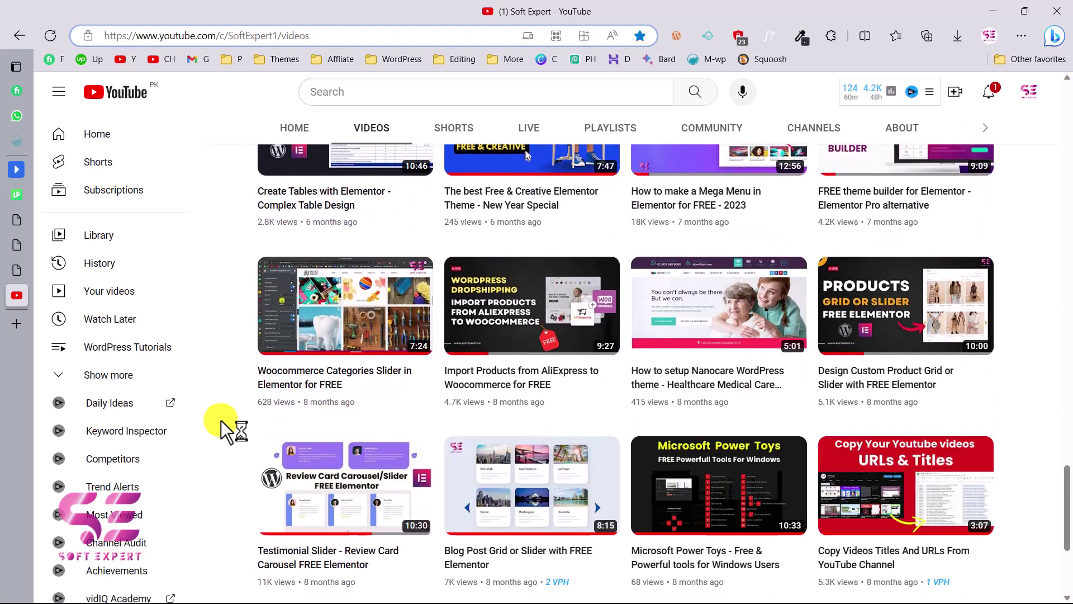